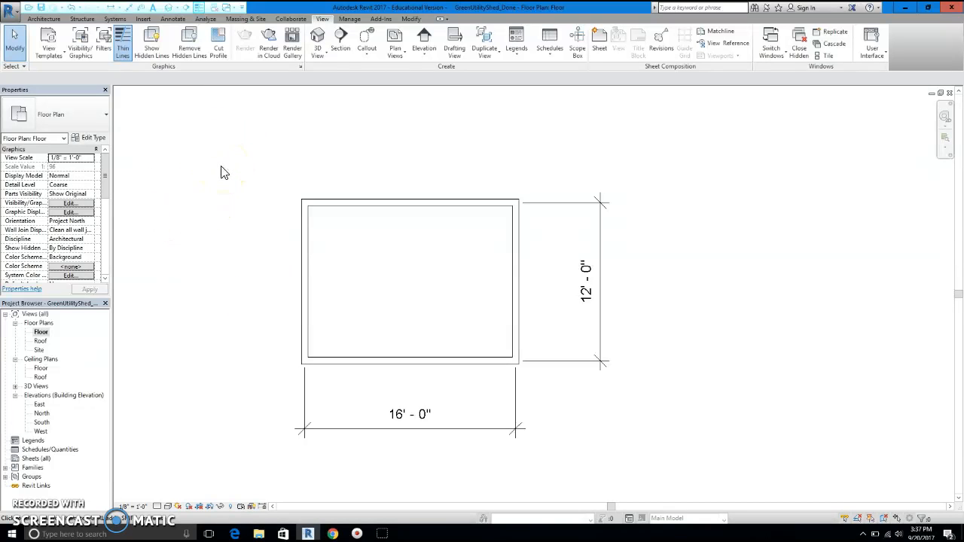
{"action": "left_click", "coordinate": [46, 19]}
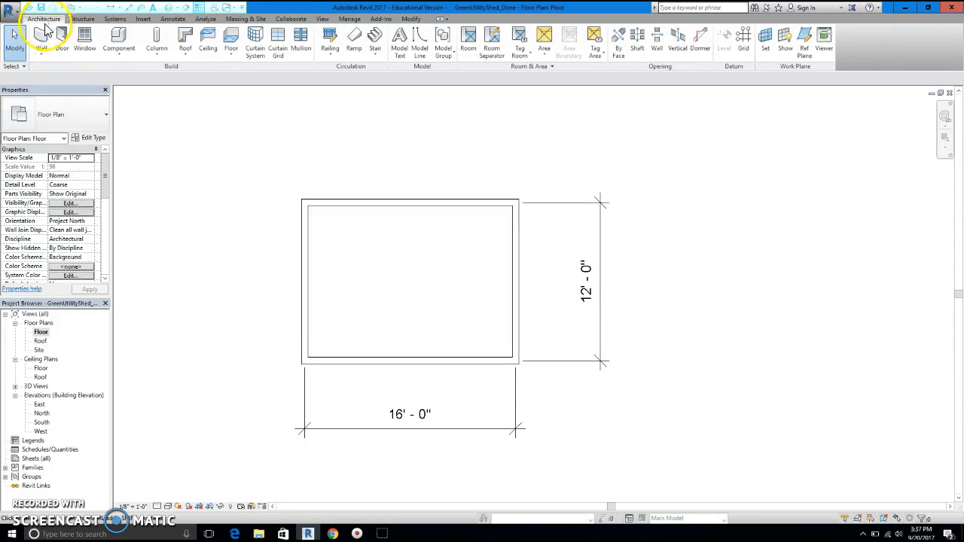
{"action": "left_click", "coordinate": [184, 42]}
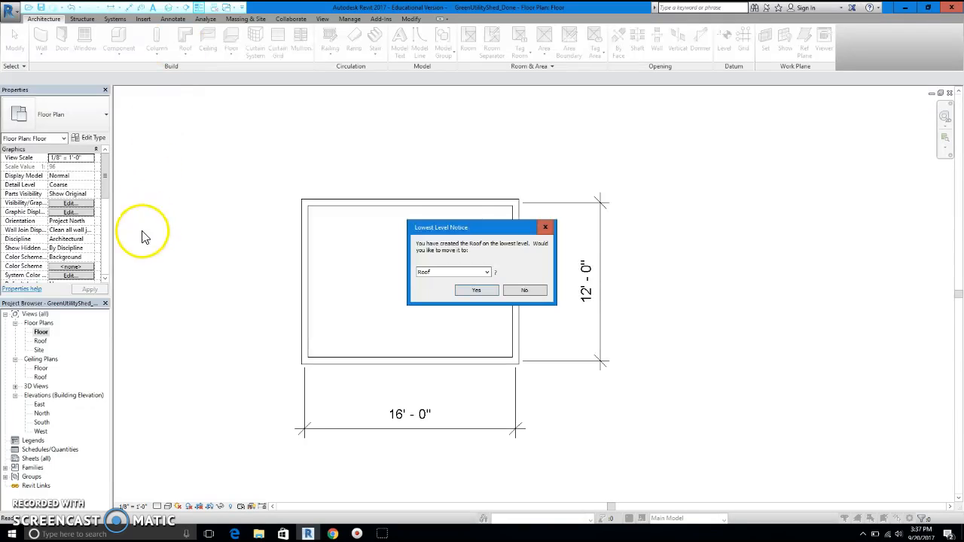
{"action": "left_click", "coordinate": [476, 290]}
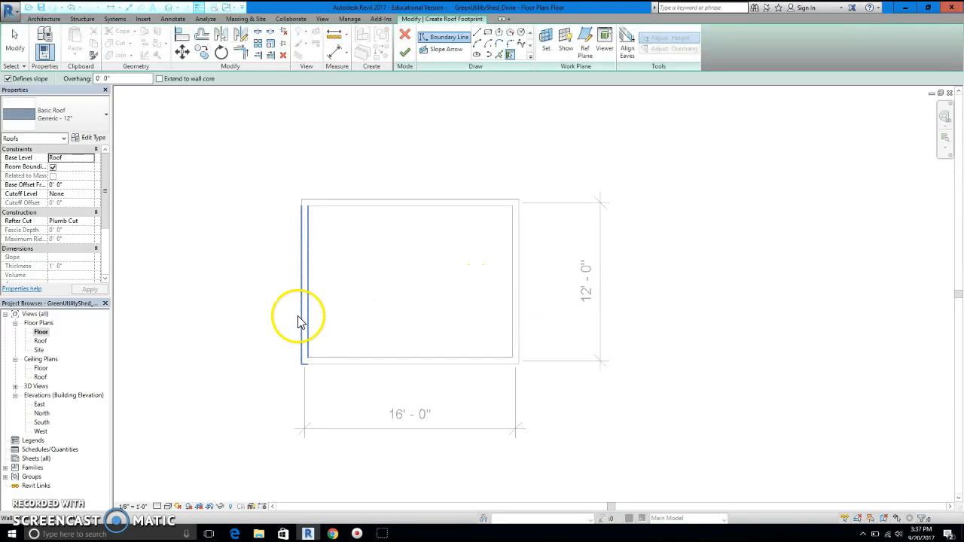
{"action": "left_click", "coordinate": [404, 38]}
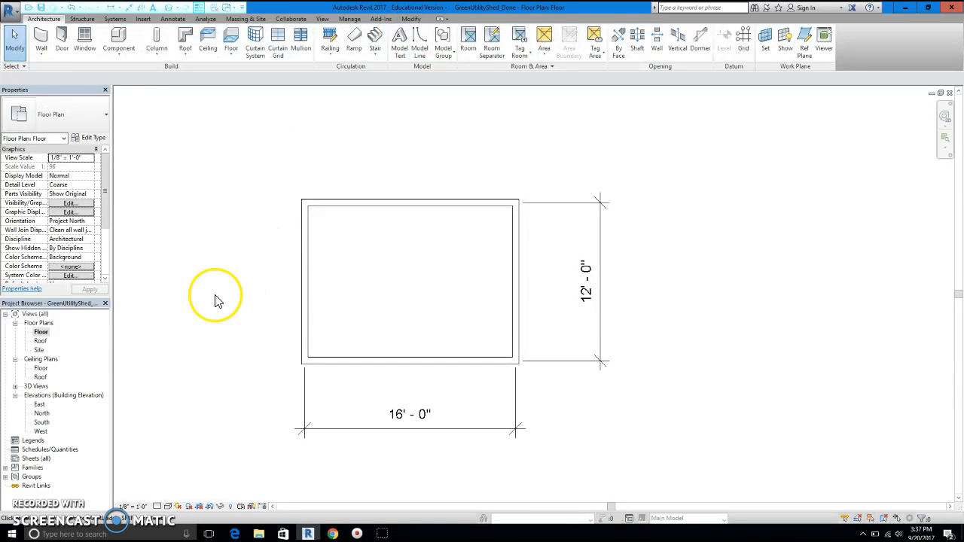
Delete the existing roof in the Roof floor plan.
{"action": "double_click", "coordinate": [39, 342]}
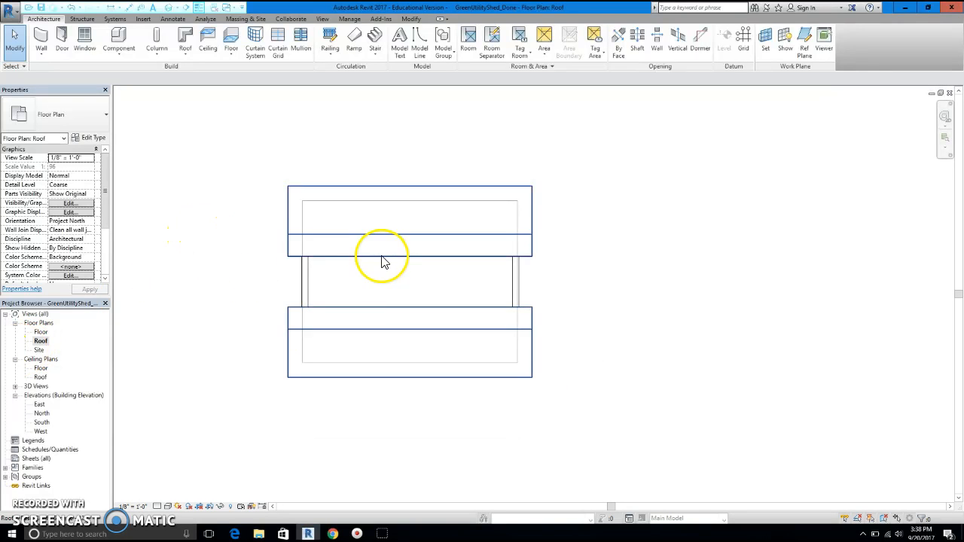
{"action": "left_click", "coordinate": [395, 185]}
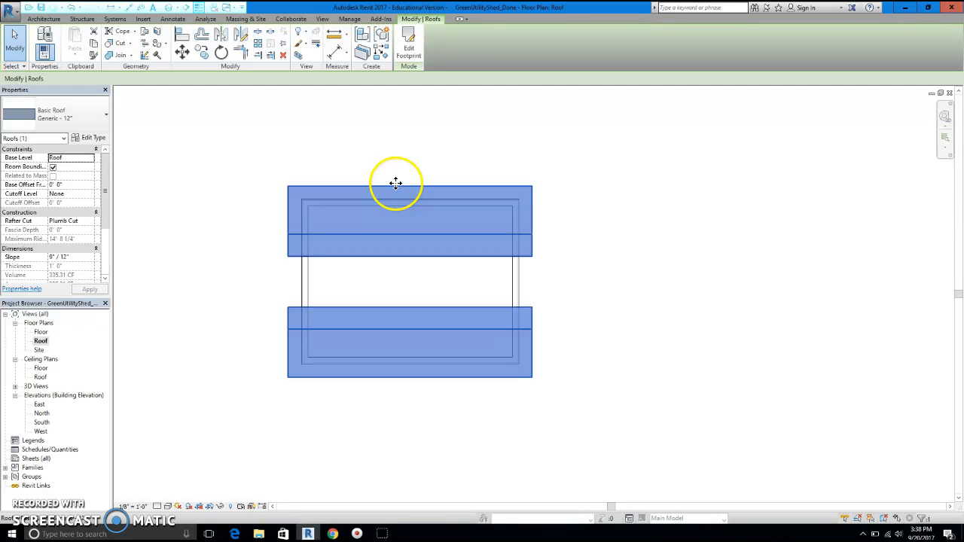
{"action": "key", "text": "Delete"}
{"action": "scroll", "coordinate": [156, 230], "scroll_direction": "up", "scroll_amount": 3}
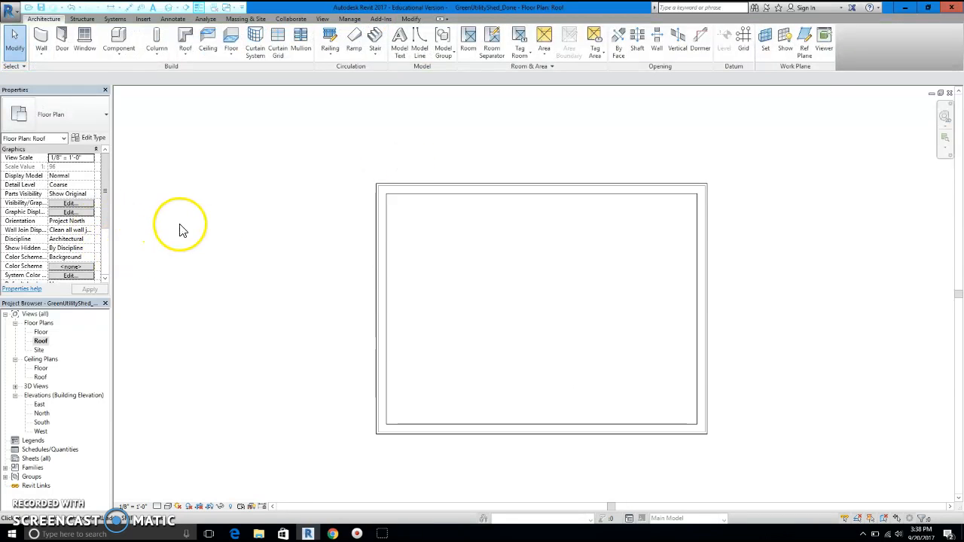
{"action": "left_click", "coordinate": [158, 506]}
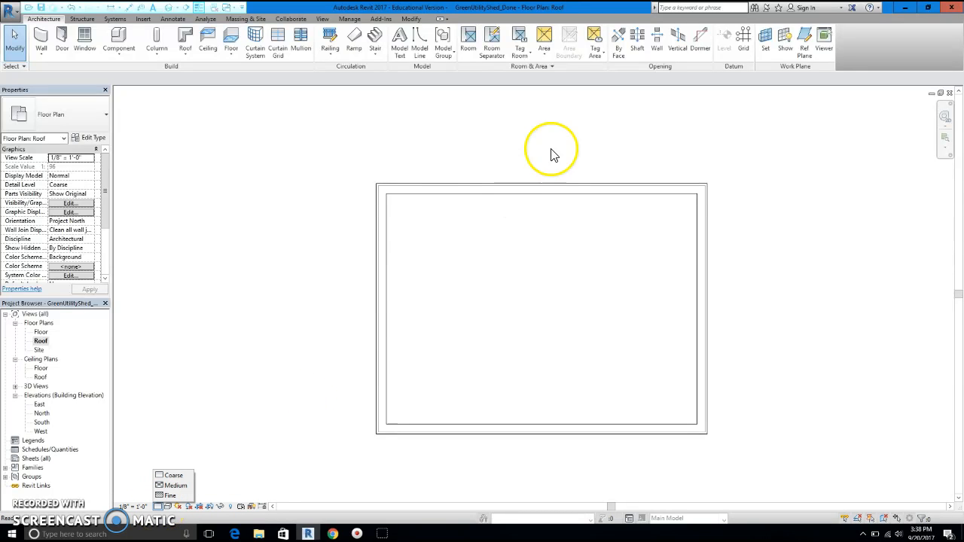
{"action": "scroll", "coordinate": [457, 220], "scroll_direction": "up", "scroll_amount": 2}
{"action": "scroll", "coordinate": [356, 175], "scroll_direction": "up", "scroll_amount": 3}
{"action": "scroll", "coordinate": [312, 157], "scroll_direction": "down", "scroll_amount": 4}
{"action": "scroll", "coordinate": [443, 232], "scroll_direction": "down", "scroll_amount": 4}
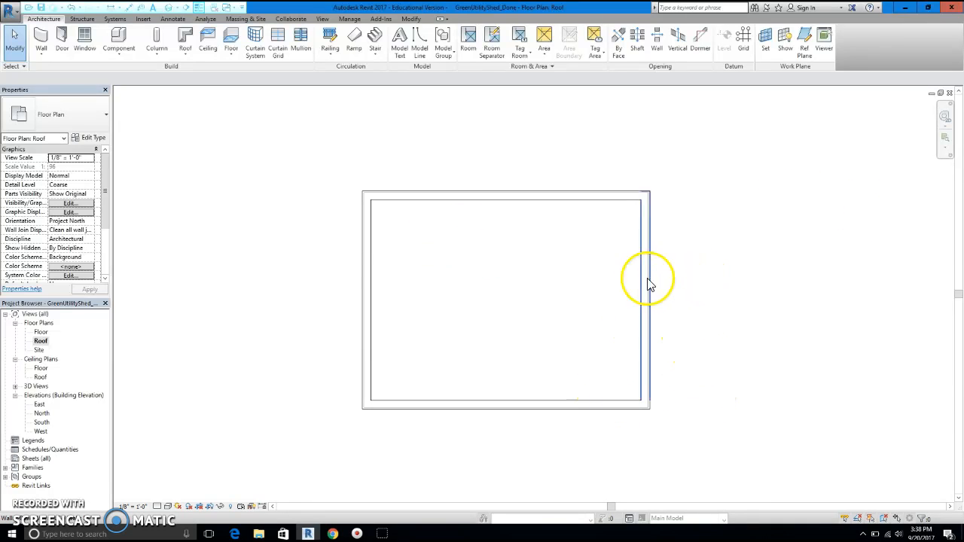
Start a roof by footprint with a 1' 0" overhang and pick the two long walls as slope-defining boundaries.
{"action": "left_click", "coordinate": [181, 37]}
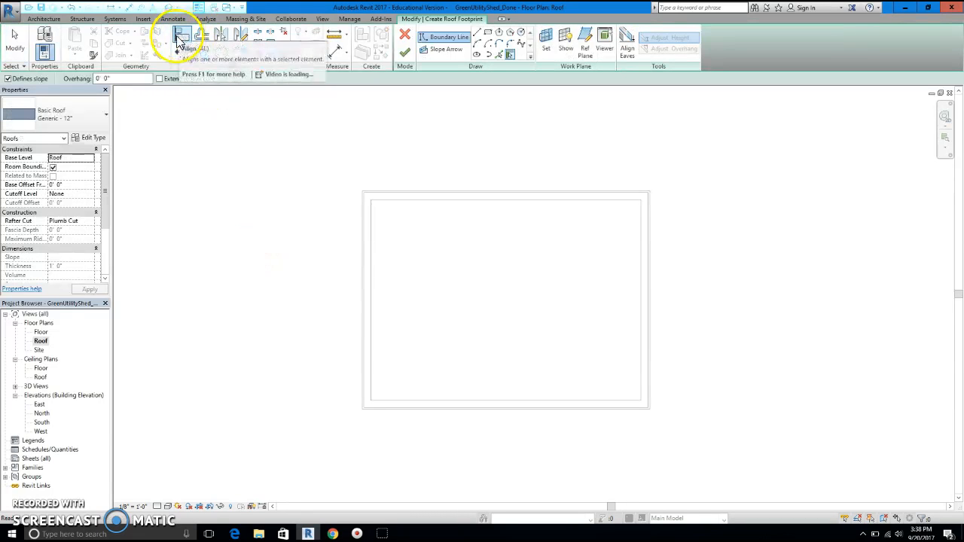
{"action": "left_click", "coordinate": [157, 200]}
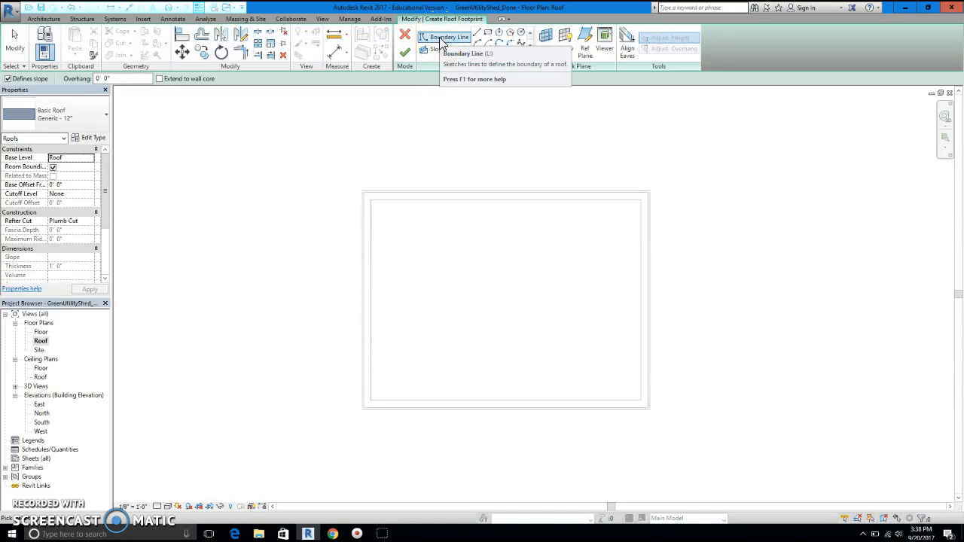
{"action": "left_click", "coordinate": [510, 55]}
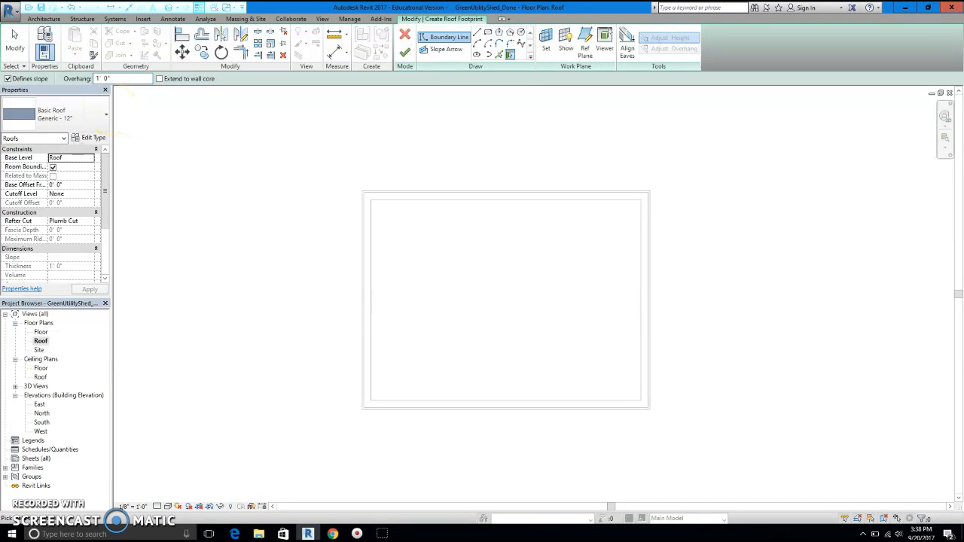
{"action": "left_click", "coordinate": [254, 140]}
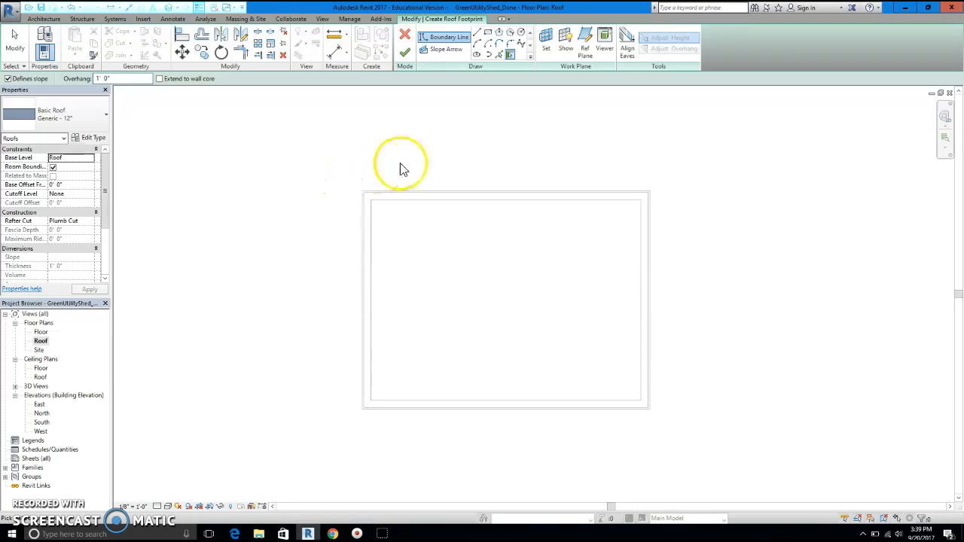
{"action": "left_click", "coordinate": [468, 197]}
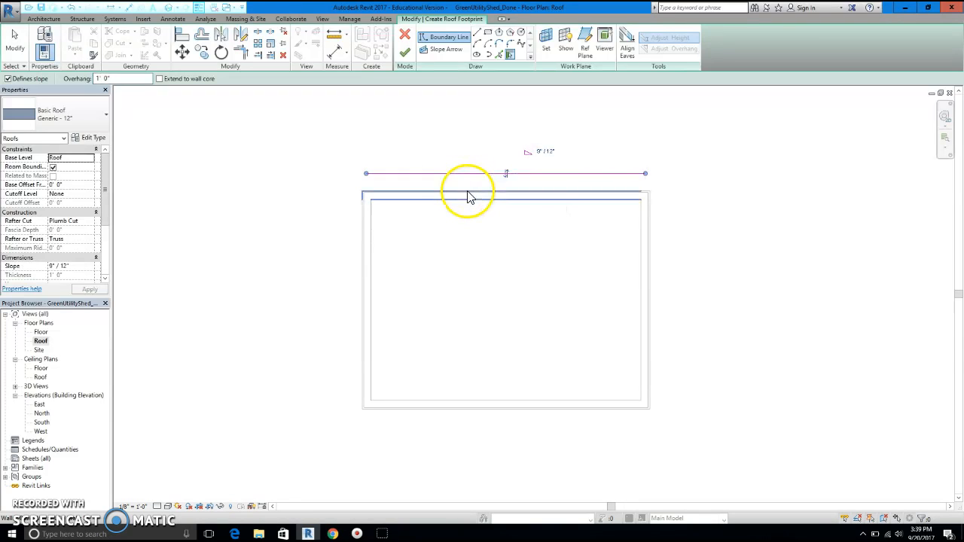
{"action": "left_click", "coordinate": [494, 415]}
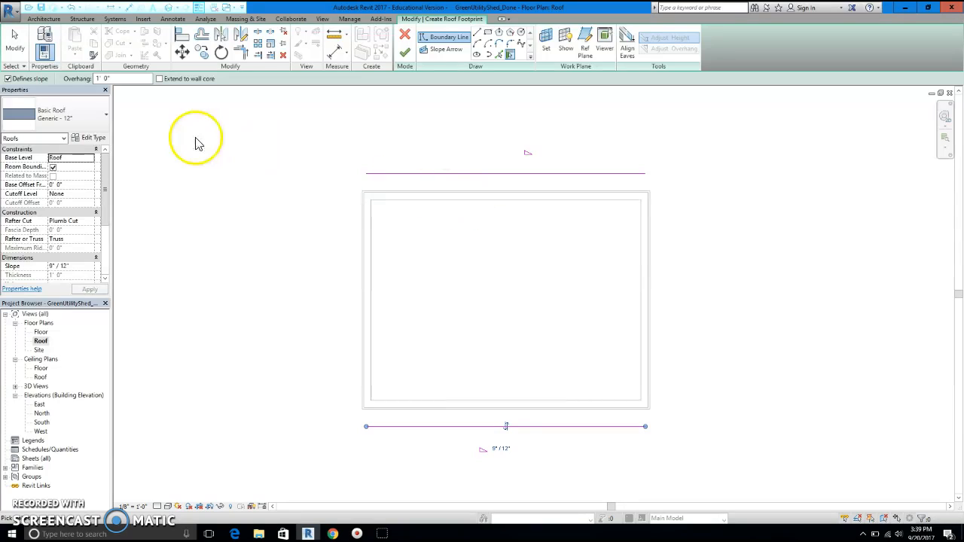
Add the two short end walls to the roof footprint as boundaries that do not define slope.
{"action": "left_click", "coordinate": [8, 79]}
{"action": "left_click", "coordinate": [365, 277]}
{"action": "left_click", "coordinate": [651, 298]}
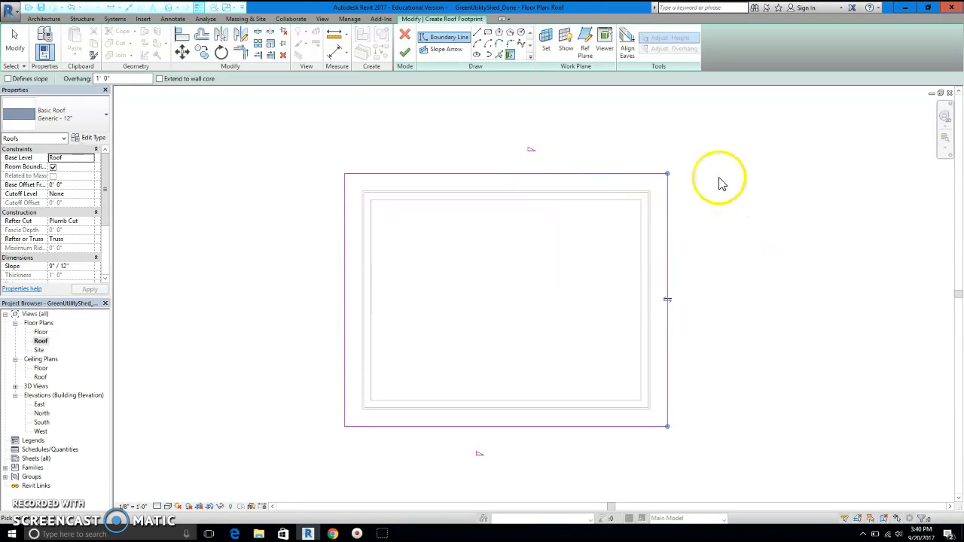
Finish the roof footprint, declining to attach the walls to the roof, and clear the selection.
{"action": "left_click", "coordinate": [403, 55]}
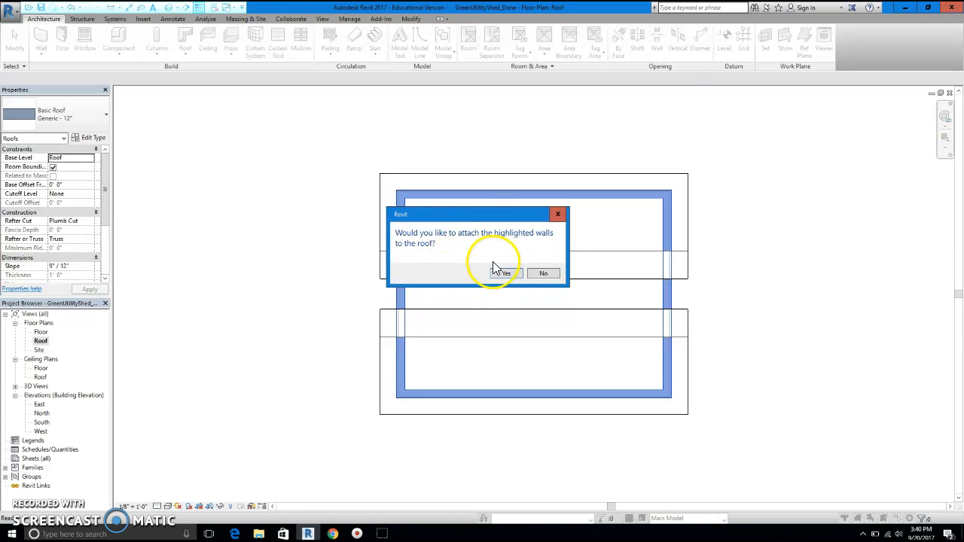
{"action": "left_click", "coordinate": [550, 273]}
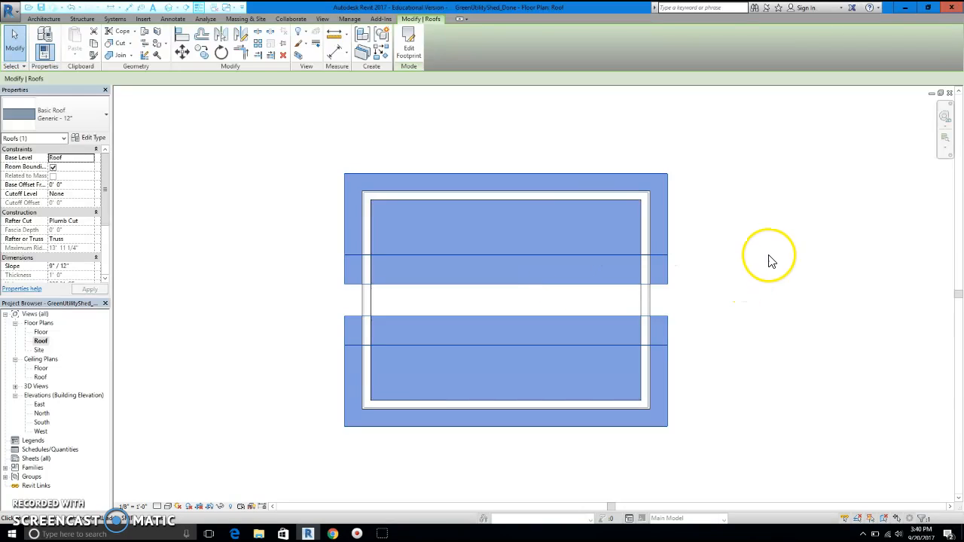
{"action": "left_click", "coordinate": [768, 262]}
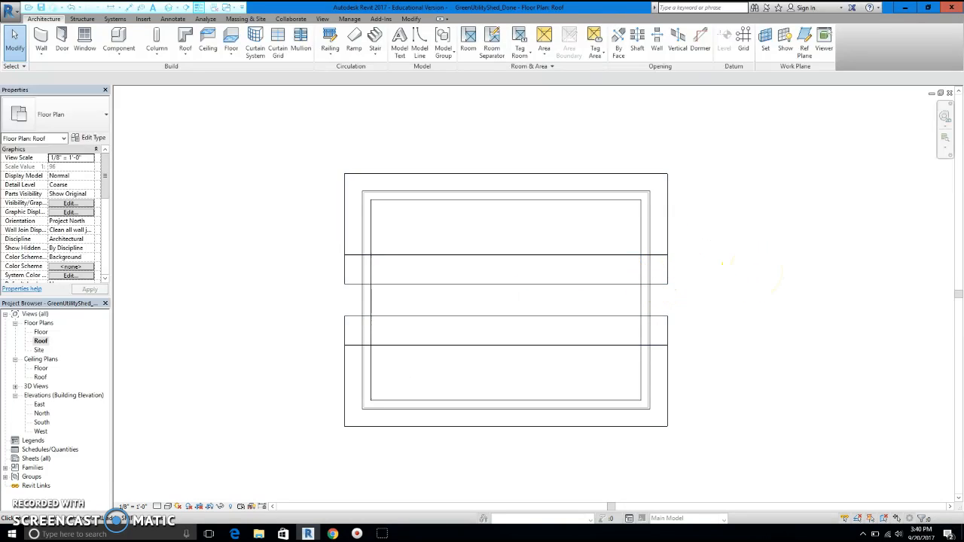
Examine the new gable roof and its overhangs from several sides in the 3D view.
{"action": "left_click", "coordinate": [15, 385]}
{"action": "double_click", "coordinate": [40, 395]}
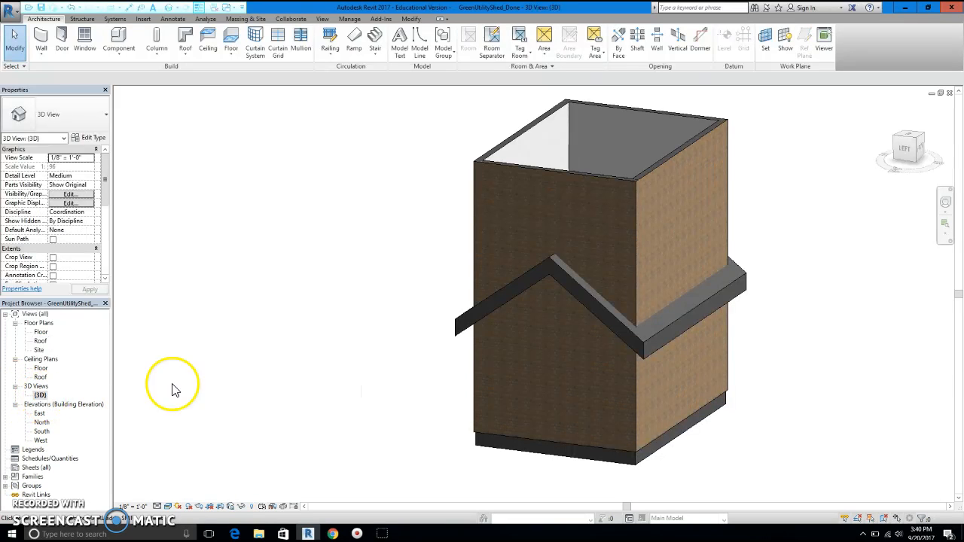
{"action": "mouse_move", "coordinate": [915, 154]}
{"action": "left_mouse_down"}
{"action": "mouse_move", "coordinate": [828, 168]}
{"action": "mouse_move", "coordinate": [647, 141]}
{"action": "mouse_move", "coordinate": [523, 90]}
{"action": "mouse_move", "coordinate": [469, 101]}
{"action": "mouse_move", "coordinate": [482, 118]}
{"action": "mouse_move", "coordinate": [565, 125]}
{"action": "left_mouse_up"}
{"action": "middle_click_drag", "start_coordinate": [565, 125], "coordinate": [456, 383], "text": "shift"}
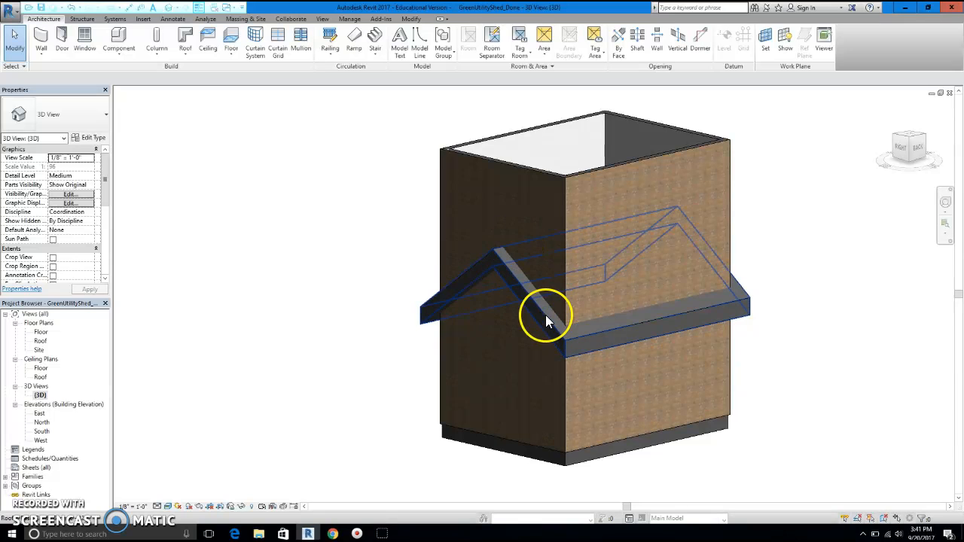
{"action": "mouse_move", "coordinate": [911, 153]}
{"action": "left_mouse_down"}
{"action": "mouse_move", "coordinate": [700, 166]}
{"action": "mouse_move", "coordinate": [555, 151]}
{"action": "mouse_move", "coordinate": [513, 158]}
{"action": "mouse_move", "coordinate": [435, 125]}
{"action": "mouse_move", "coordinate": [366, 118]}
{"action": "left_mouse_up"}
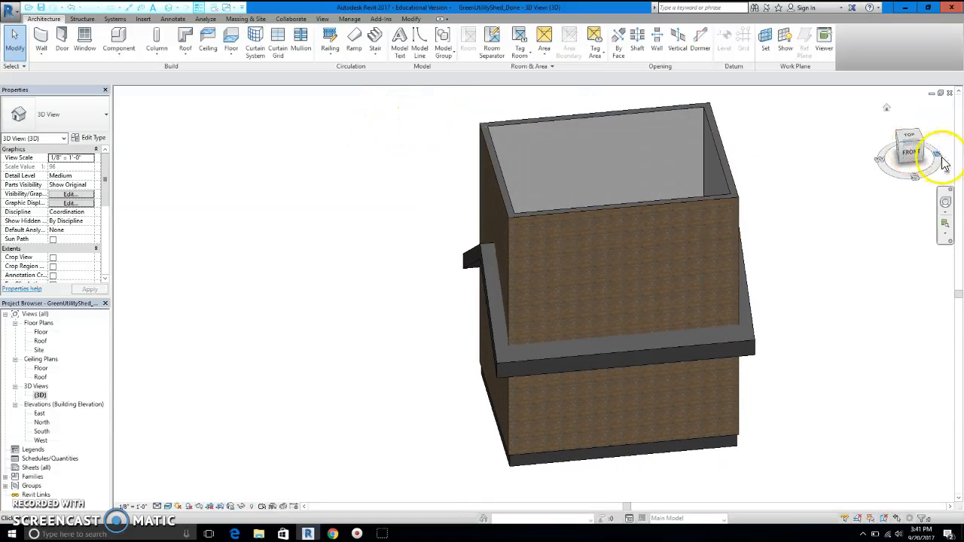
Open the roof's footprint for editing in the Roof floor plan.
{"action": "left_click", "coordinate": [40, 341]}
{"action": "double_click", "coordinate": [41, 342]}
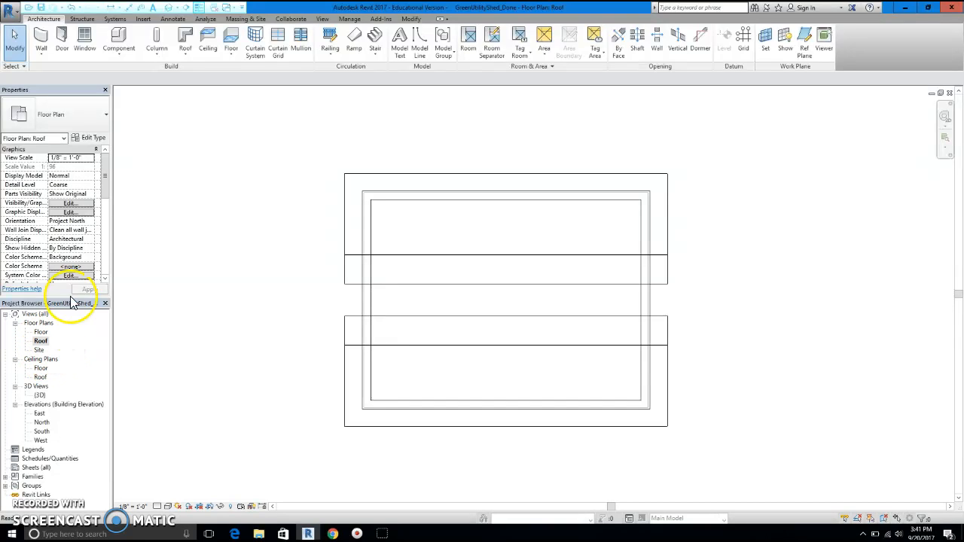
{"action": "left_click", "coordinate": [375, 177]}
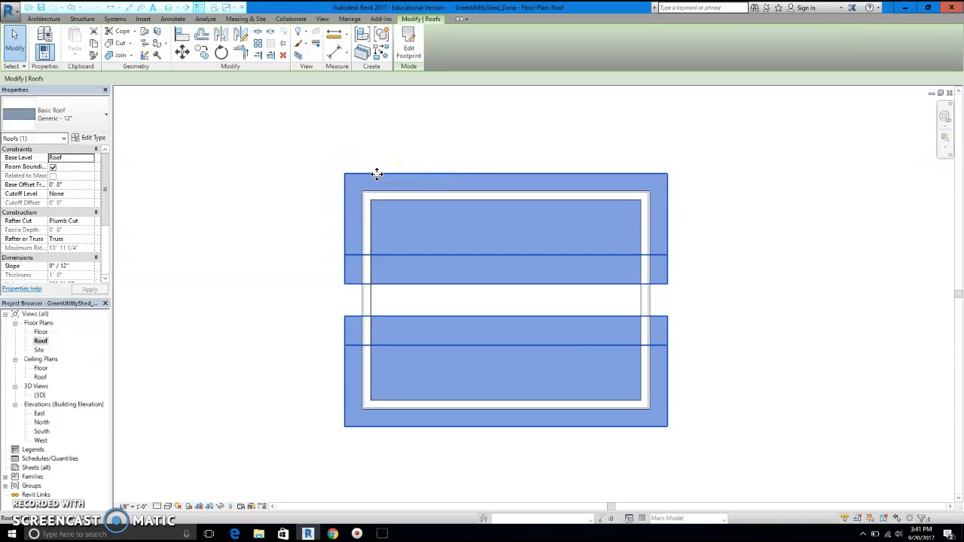
{"action": "left_click", "coordinate": [408, 48]}
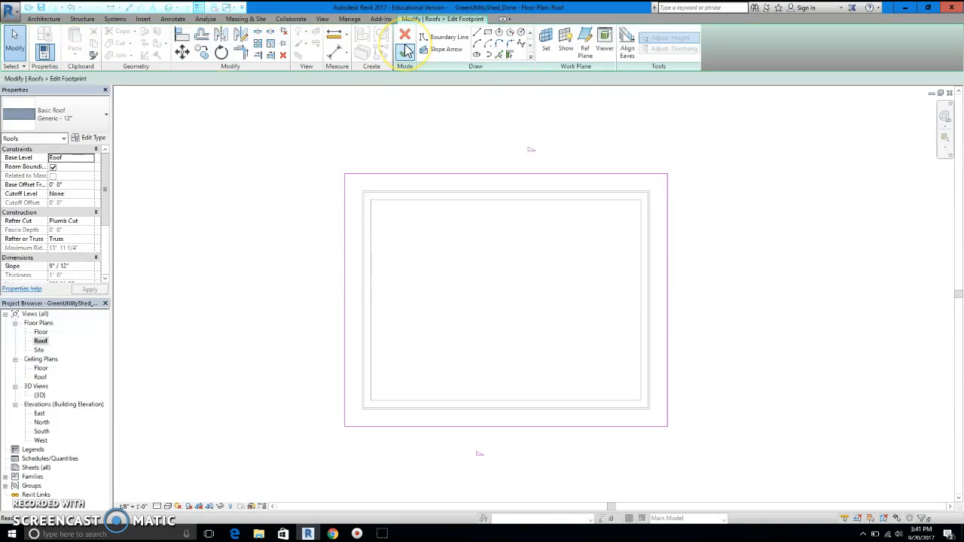
{"action": "left_click", "coordinate": [293, 243]}
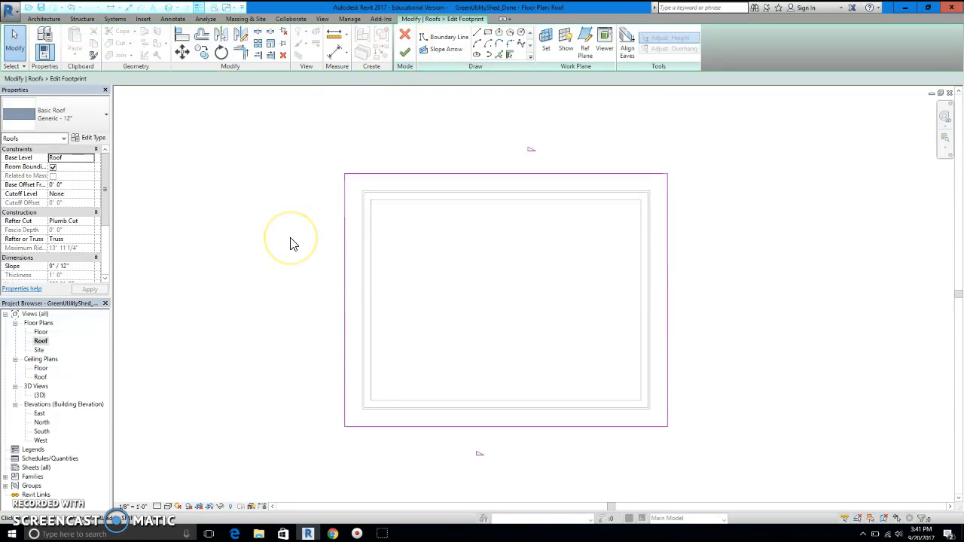
Make the footprint's right-hand boundary line define slope, and finish the edit without attaching the walls to the roof.
{"action": "left_click", "coordinate": [420, 177]}
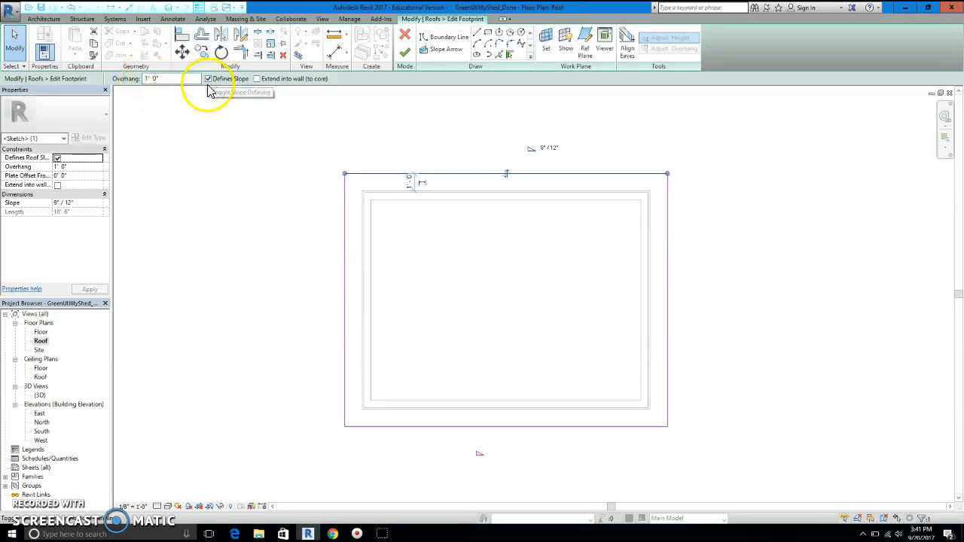
{"action": "left_click", "coordinate": [345, 232]}
{"action": "left_click", "coordinate": [396, 427]}
{"action": "left_click", "coordinate": [667, 302]}
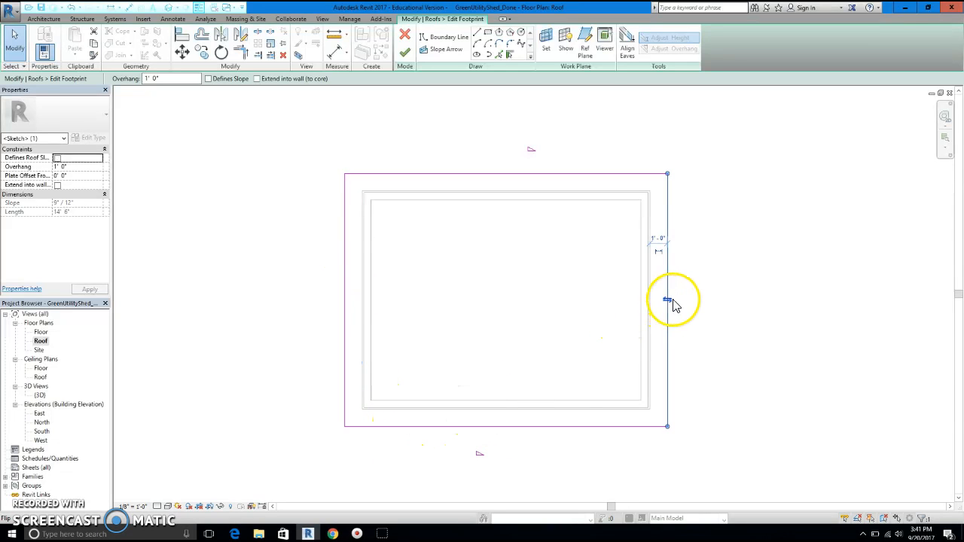
{"action": "left_click", "coordinate": [209, 79]}
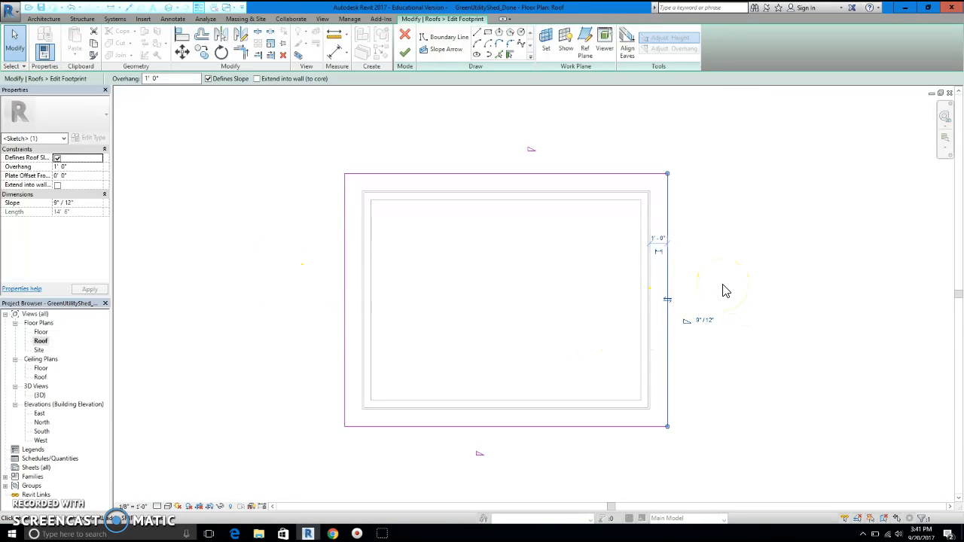
{"action": "left_click", "coordinate": [404, 52]}
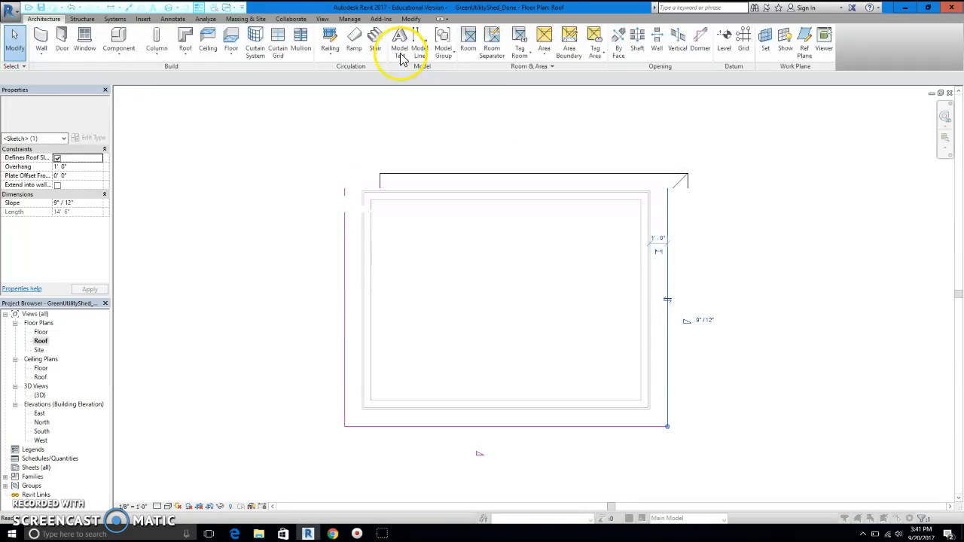
{"action": "left_click", "coordinate": [542, 274]}
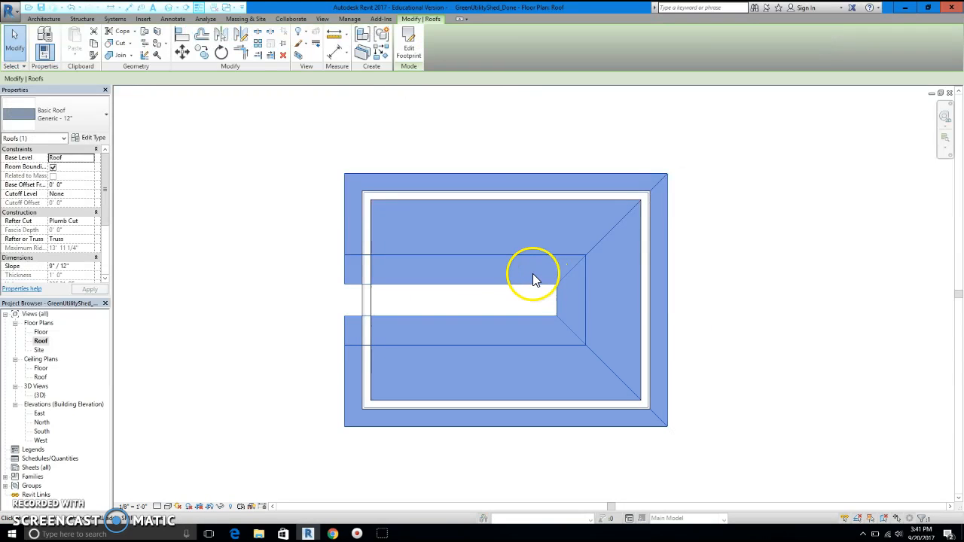
{"action": "left_click", "coordinate": [814, 247]}
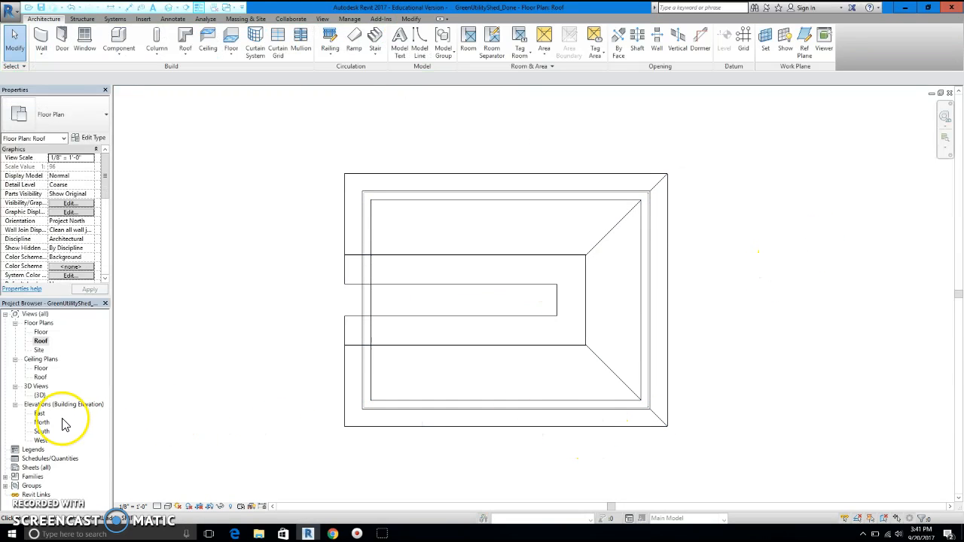
Examine the edited roof from the front in the 3D view, and return to the Floor plan view.
{"action": "left_click", "coordinate": [40, 397]}
{"action": "double_click", "coordinate": [40, 396]}
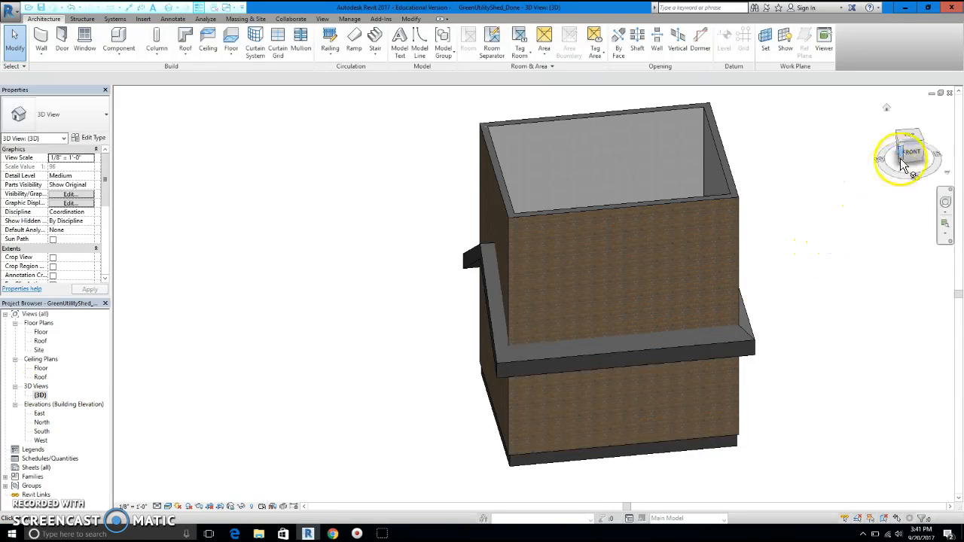
{"action": "left_click", "coordinate": [900, 152]}
{"action": "mouse_move", "coordinate": [861, 165]}
{"action": "left_mouse_down"}
{"action": "mouse_move", "coordinate": [794, 141]}
{"action": "mouse_move", "coordinate": [775, 121]}
{"action": "mouse_move", "coordinate": [856, 102]}
{"action": "mouse_move", "coordinate": [881, 110]}
{"action": "left_mouse_up"}
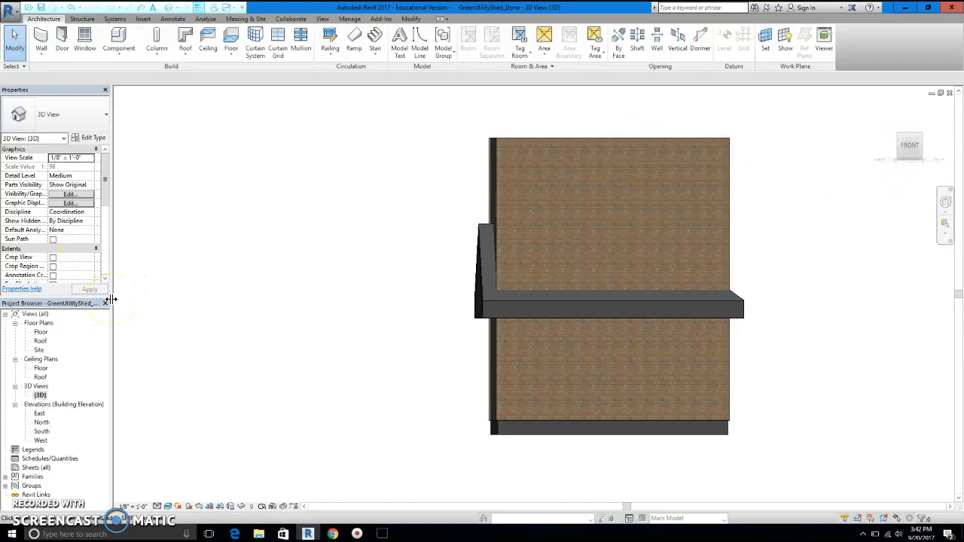
{"action": "double_click", "coordinate": [40, 333]}
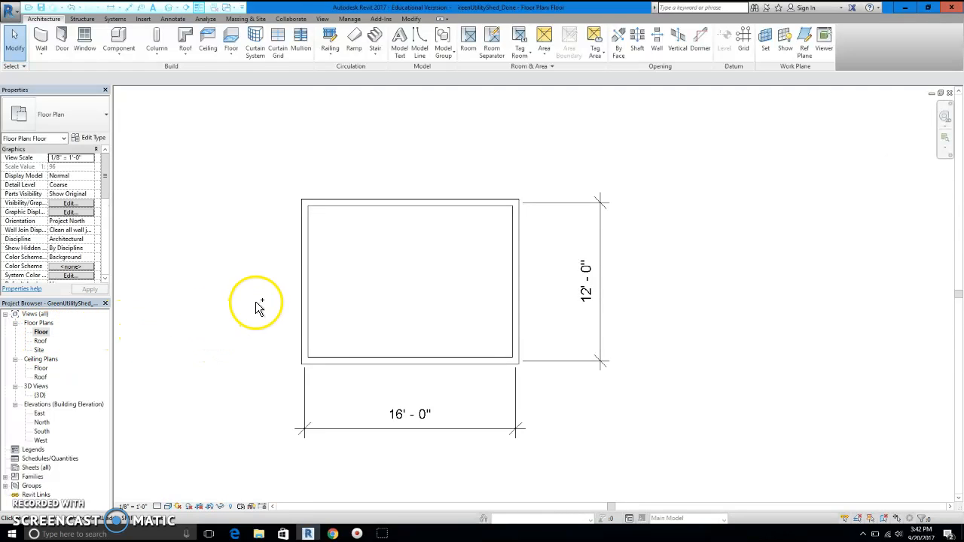
Check the constraint properties of all four shed walls together in the Floor plan, and clear the selection.
{"action": "left_click", "coordinate": [305, 292]}
{"action": "left_click", "coordinate": [349, 204], "text": "ctrl"}
{"action": "left_click", "coordinate": [368, 362], "text": "ctrl"}
{"action": "left_click", "coordinate": [515, 300], "text": "ctrl"}
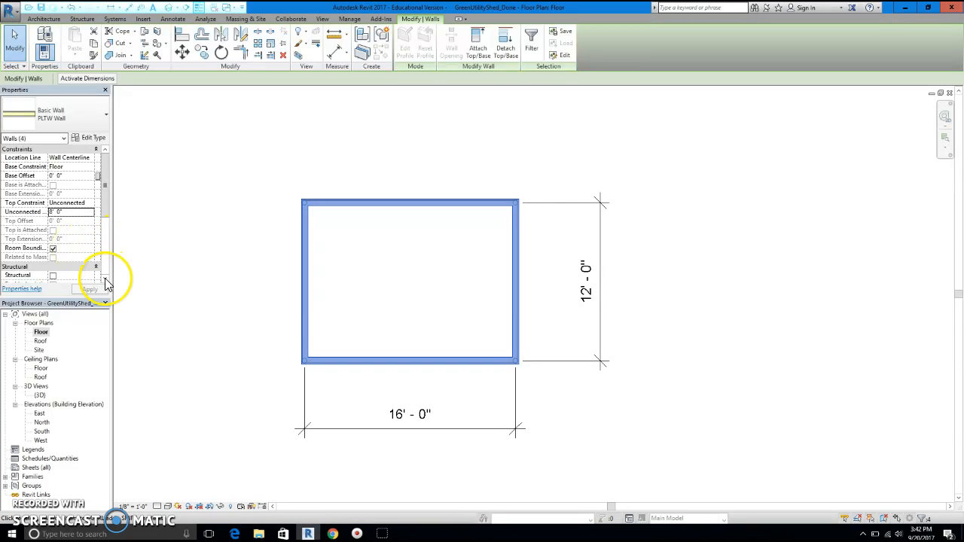
{"action": "left_click", "coordinate": [155, 254]}
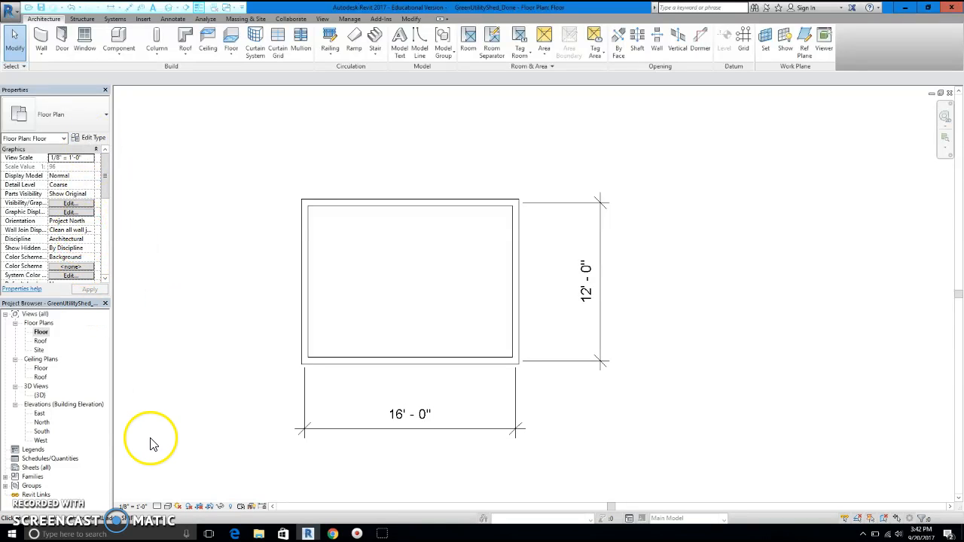
Examine the roof's open gable end and opposite hipped end from several sides in the 3D view.
{"action": "double_click", "coordinate": [40, 396]}
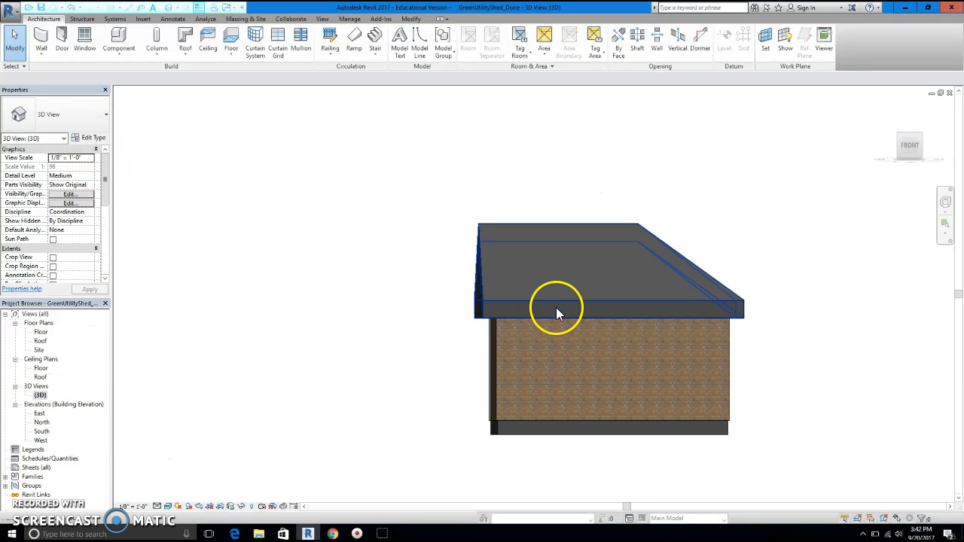
{"action": "left_click_drag", "start_coordinate": [917, 145], "coordinate": [839, 161]}
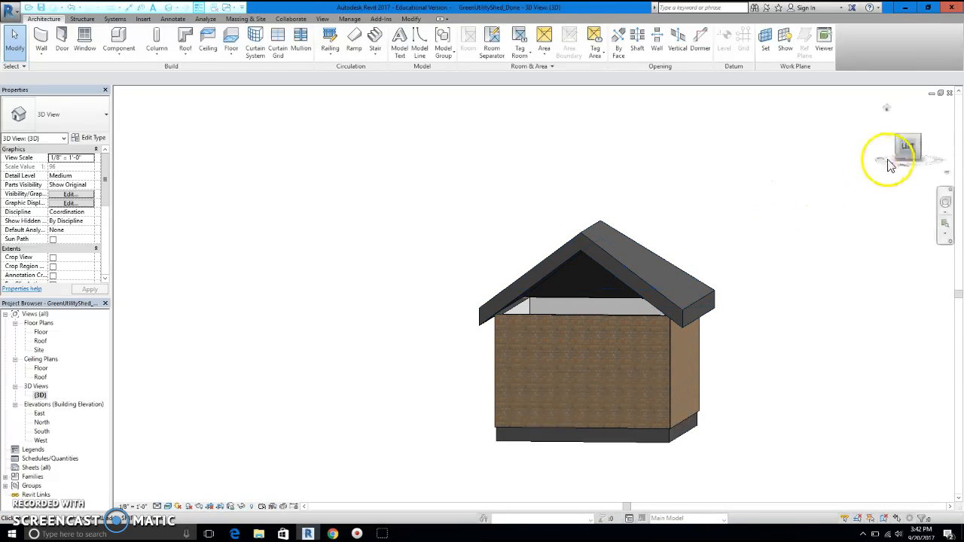
{"action": "mouse_move", "coordinate": [920, 153]}
{"action": "left_mouse_down"}
{"action": "mouse_move", "coordinate": [681, 172]}
{"action": "mouse_move", "coordinate": [680, 140]}
{"action": "left_mouse_up"}
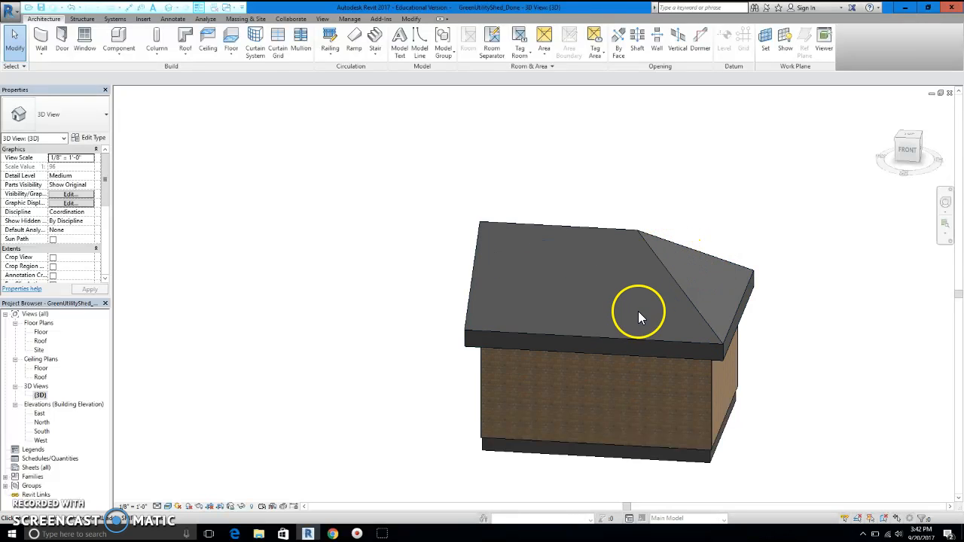
Remove the slope definition from the roof footprint's right-hand boundary line in the Roof floor plan, and finish without attaching the walls.
{"action": "double_click", "coordinate": [41, 342]}
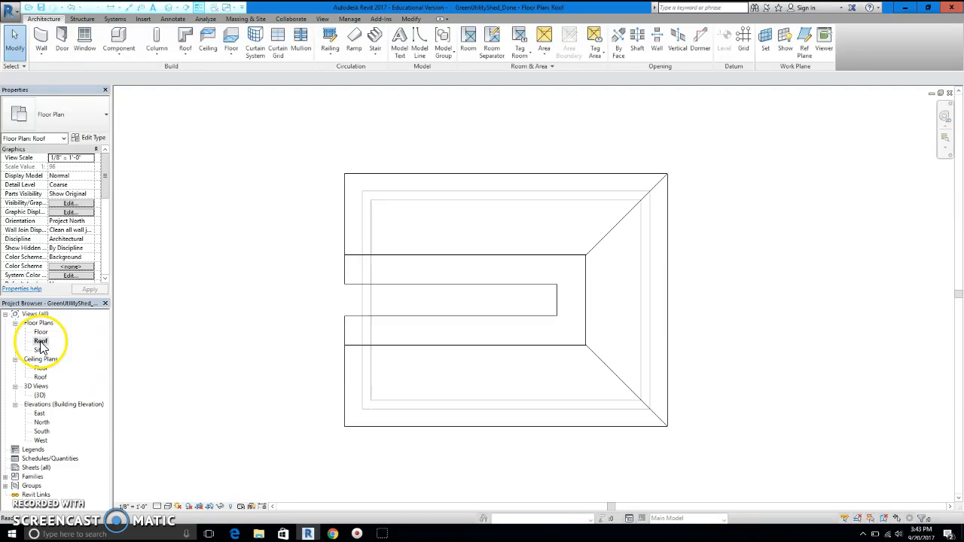
{"action": "left_click", "coordinate": [369, 179]}
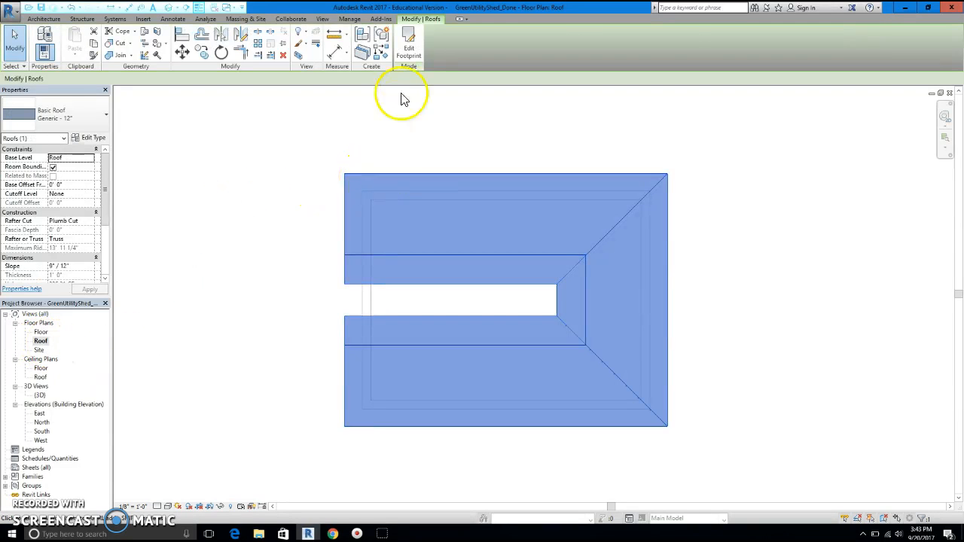
{"action": "left_click", "coordinate": [409, 43]}
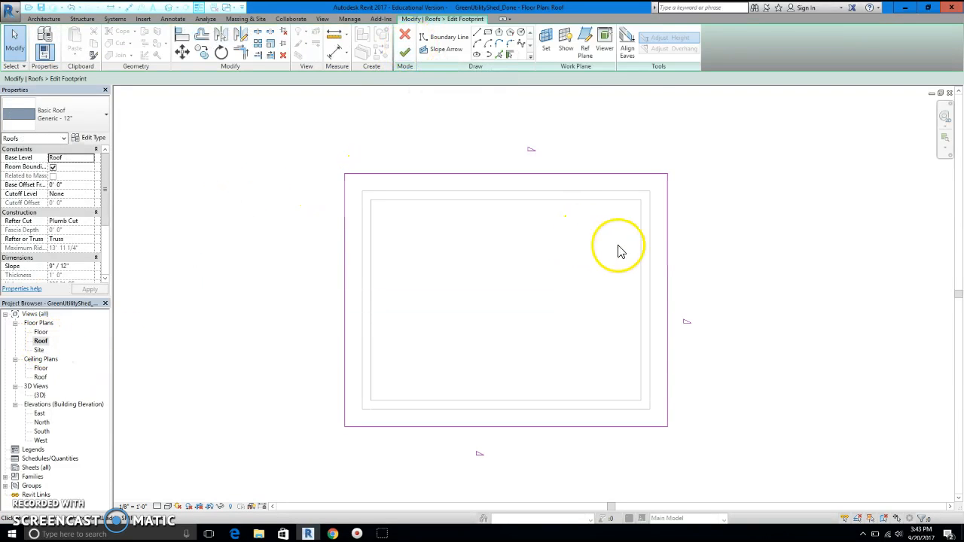
{"action": "left_click", "coordinate": [667, 267]}
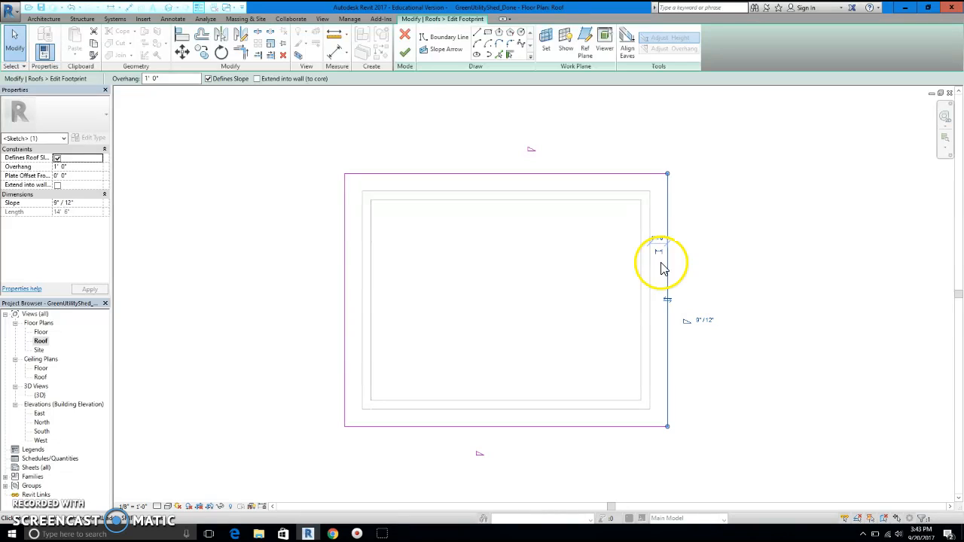
{"action": "left_click", "coordinate": [210, 79]}
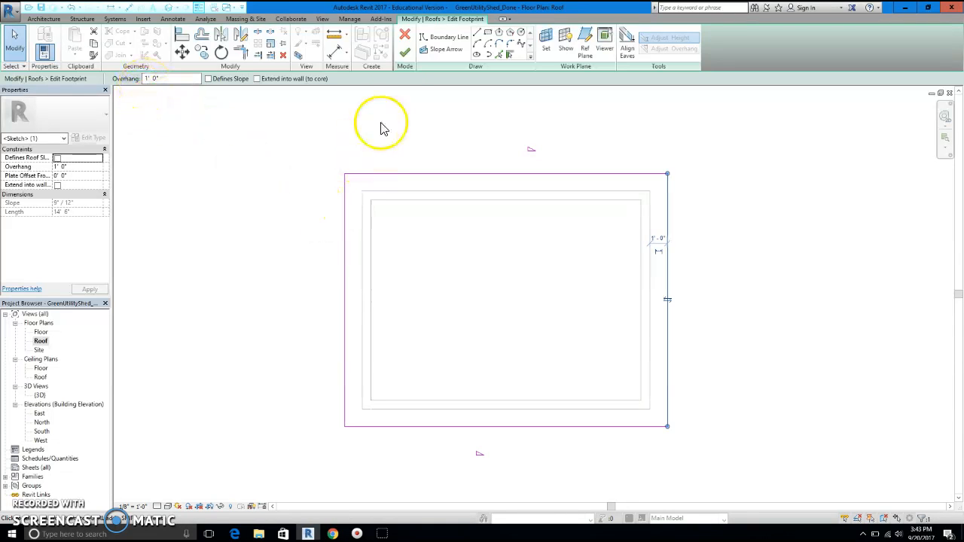
{"action": "left_click", "coordinate": [406, 58]}
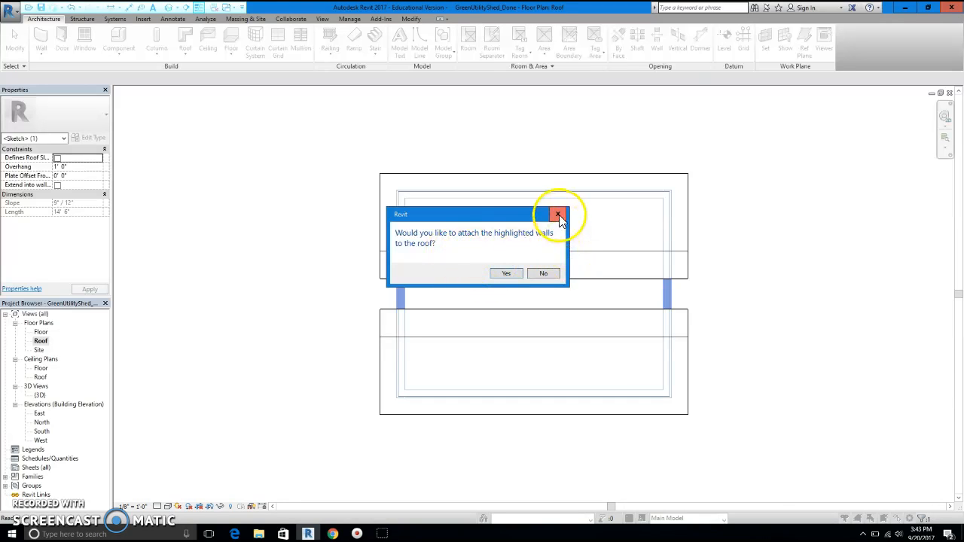
{"action": "left_click", "coordinate": [550, 277]}
{"action": "left_click", "coordinate": [726, 278]}
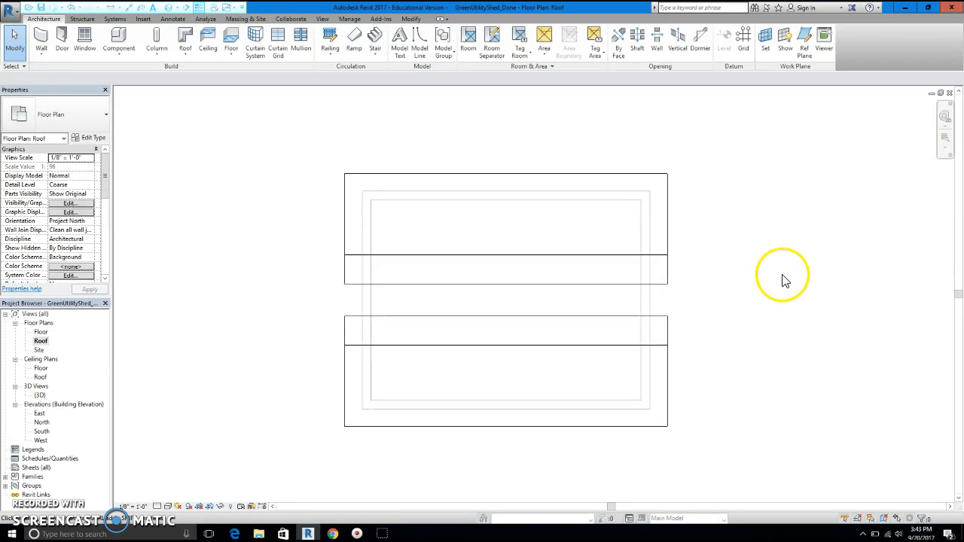
Examine the edited roof and its gap above the end wall from an angled front-left direction in the 3D view.
{"action": "double_click", "coordinate": [40, 394]}
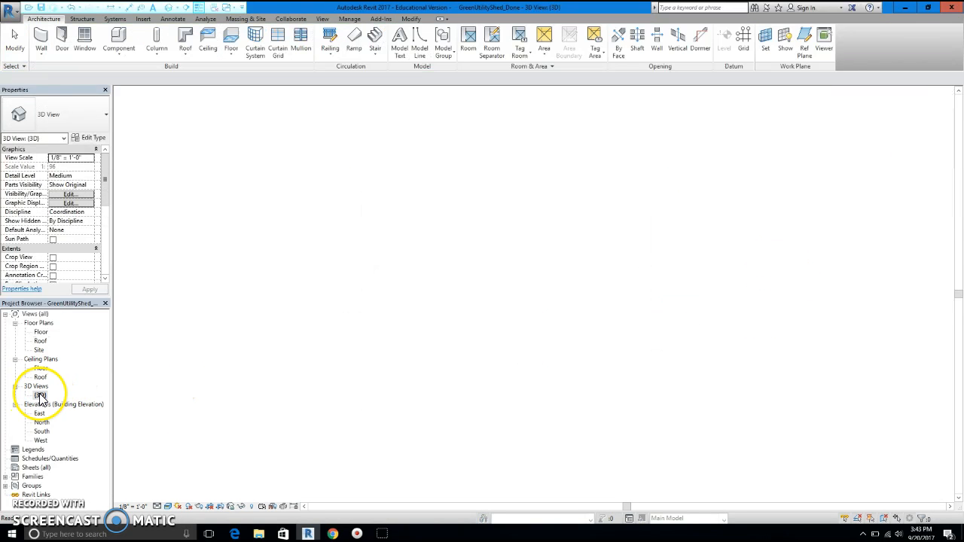
{"action": "mouse_move", "coordinate": [914, 156]}
{"action": "left_mouse_down"}
{"action": "mouse_move", "coordinate": [850, 162]}
{"action": "mouse_move", "coordinate": [764, 123]}
{"action": "mouse_move", "coordinate": [743, 97]}
{"action": "mouse_move", "coordinate": [308, 96]}
{"action": "mouse_move", "coordinate": [194, 108]}
{"action": "mouse_move", "coordinate": [932, 188]}
{"action": "left_mouse_up"}
{"action": "mouse_move", "coordinate": [904, 144]}
{"action": "left_mouse_down"}
{"action": "mouse_move", "coordinate": [871, 151]}
{"action": "mouse_move", "coordinate": [898, 179]}
{"action": "mouse_move", "coordinate": [883, 150]}
{"action": "mouse_move", "coordinate": [852, 155]}
{"action": "left_mouse_up"}
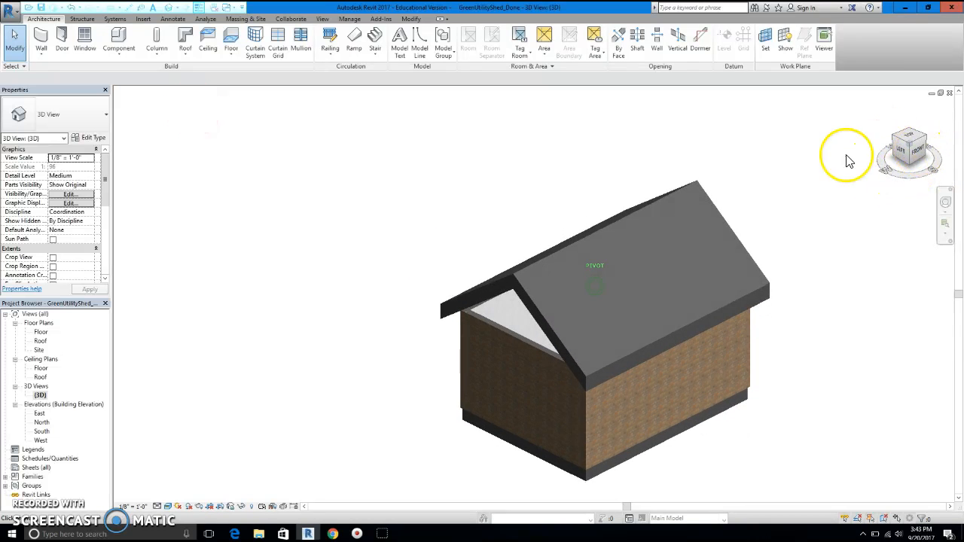
Try the Shaded visual style on the 3D view, and set it to Hidden Line.
{"action": "left_click", "coordinate": [172, 510]}
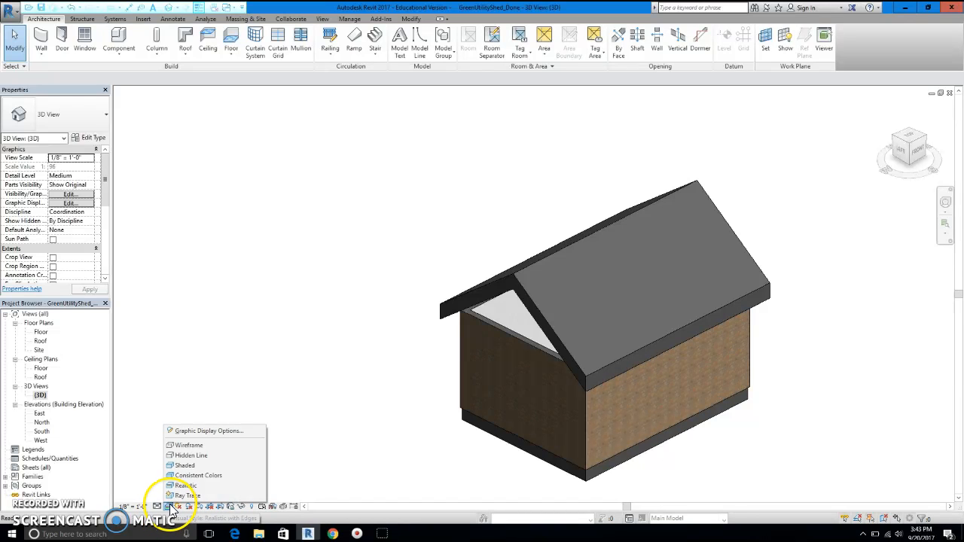
{"action": "left_click", "coordinate": [181, 462]}
{"action": "mouse_move", "coordinate": [941, 151]}
{"action": "left_mouse_down"}
{"action": "mouse_move", "coordinate": [930, 108]}
{"action": "mouse_move", "coordinate": [941, 150]}
{"action": "mouse_move", "coordinate": [929, 169]}
{"action": "left_mouse_up"}
{"action": "left_click", "coordinate": [168, 507]}
{"action": "left_click", "coordinate": [181, 456]}
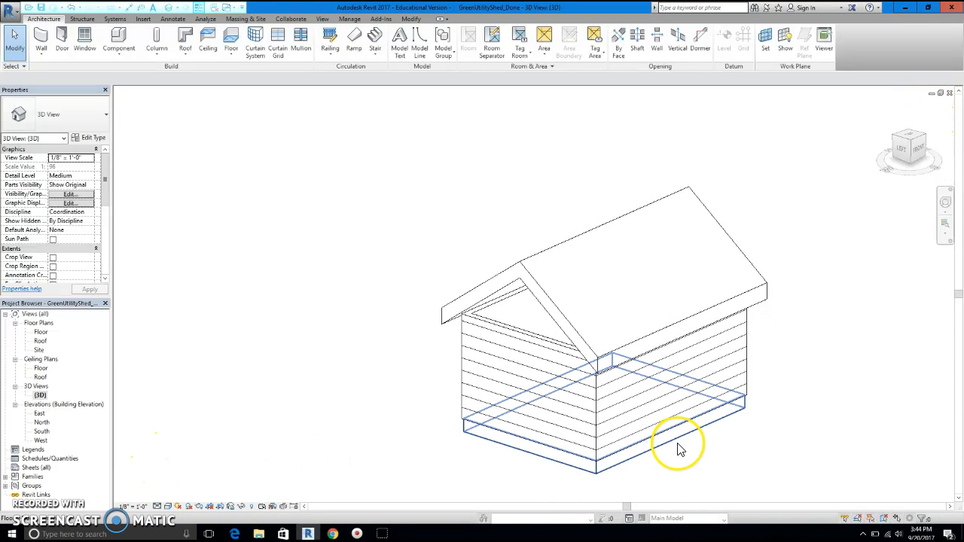
{"action": "mouse_move", "coordinate": [929, 155]}
{"action": "left_mouse_down"}
{"action": "mouse_move", "coordinate": [883, 118]}
{"action": "mouse_move", "coordinate": [904, 167]}
{"action": "mouse_move", "coordinate": [926, 186]}
{"action": "mouse_move", "coordinate": [950, 158]}
{"action": "mouse_move", "coordinate": [949, 167]}
{"action": "mouse_move", "coordinate": [943, 135]}
{"action": "mouse_move", "coordinate": [942, 161]}
{"action": "left_mouse_up"}
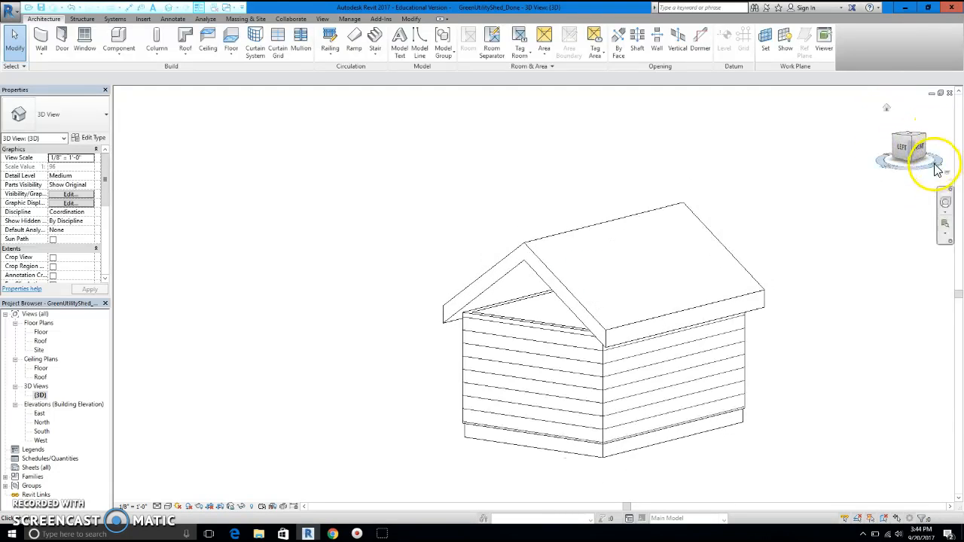
Attach the top of the left gable-end wall to the roof, and clear the selection.
{"action": "left_click", "coordinate": [512, 328]}
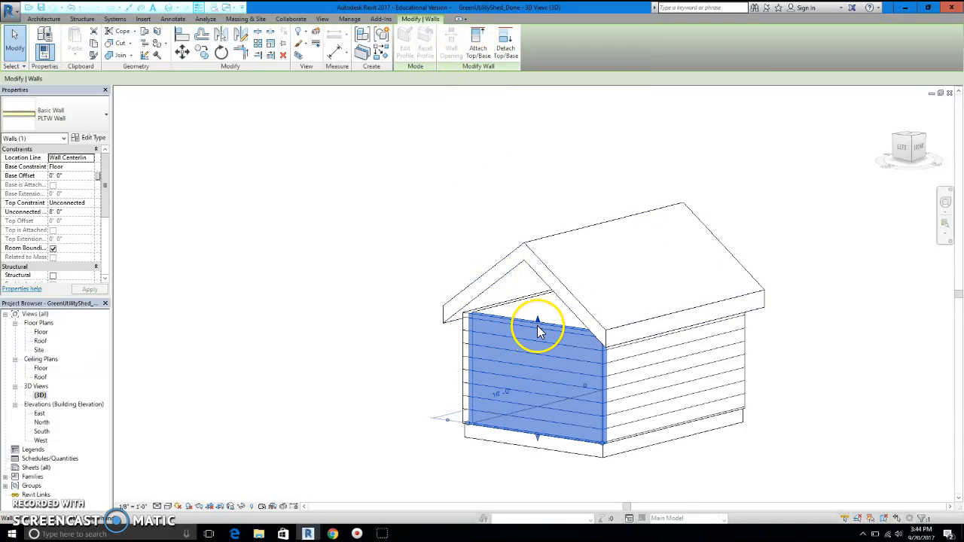
{"action": "left_click", "coordinate": [476, 49]}
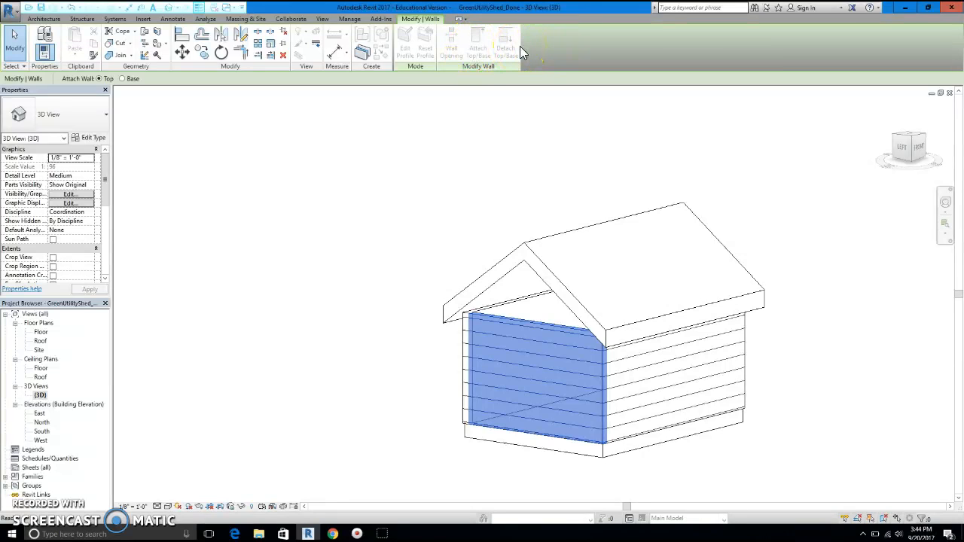
{"action": "left_click", "coordinate": [501, 289]}
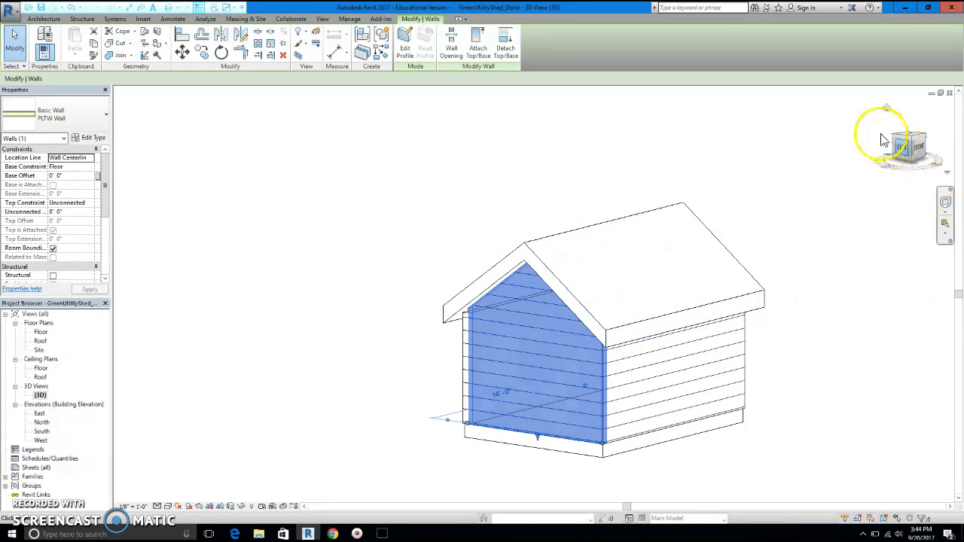
{"action": "left_click_drag", "start_coordinate": [911, 153], "coordinate": [471, 149]}
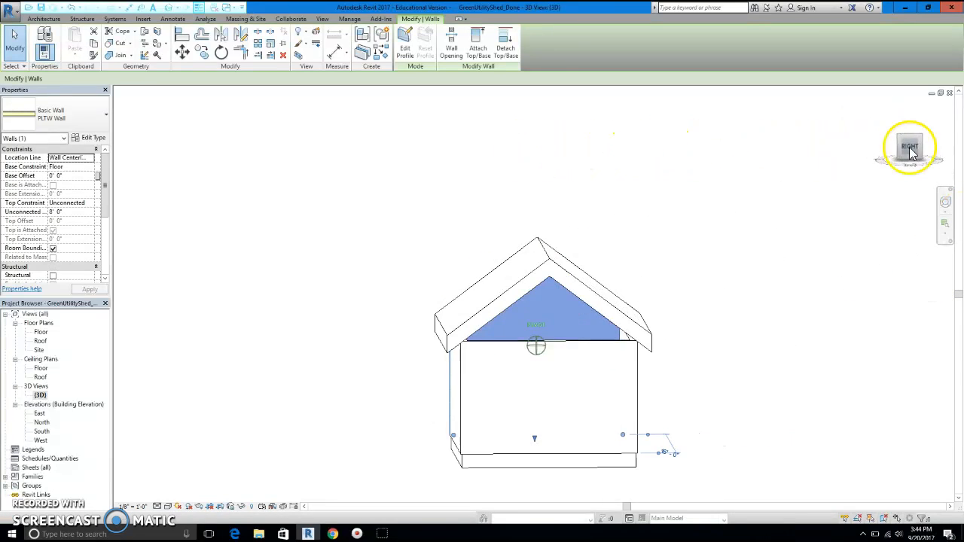
{"action": "key", "text": "Escape"}
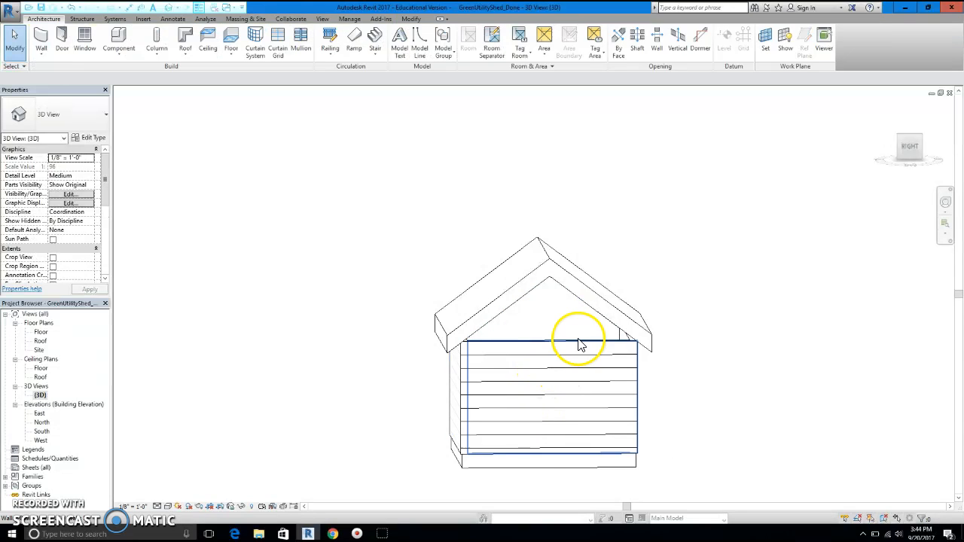
Attach the top of the right gable-end wall to the roof, and view both ends of the shed.
{"action": "left_click", "coordinate": [582, 346]}
{"action": "left_click", "coordinate": [477, 44]}
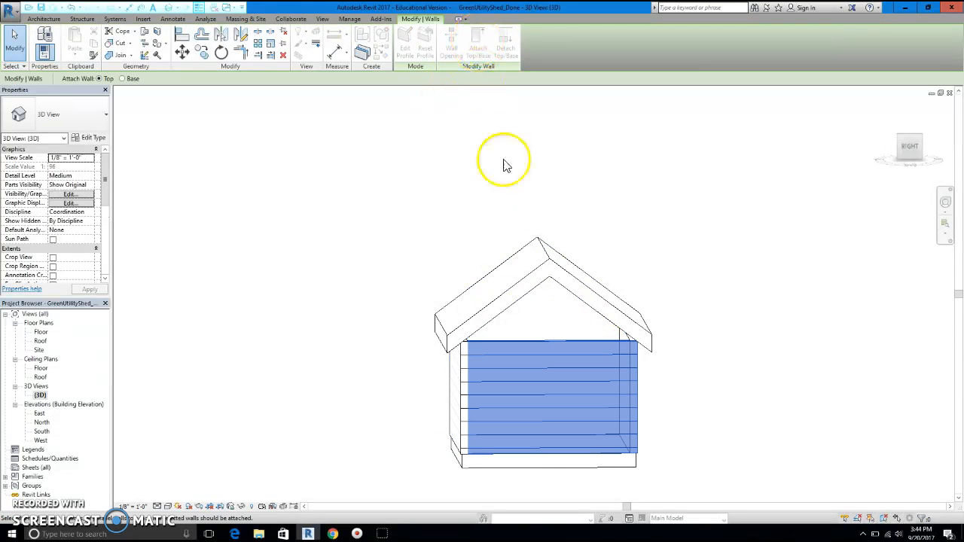
{"action": "left_click", "coordinate": [535, 288]}
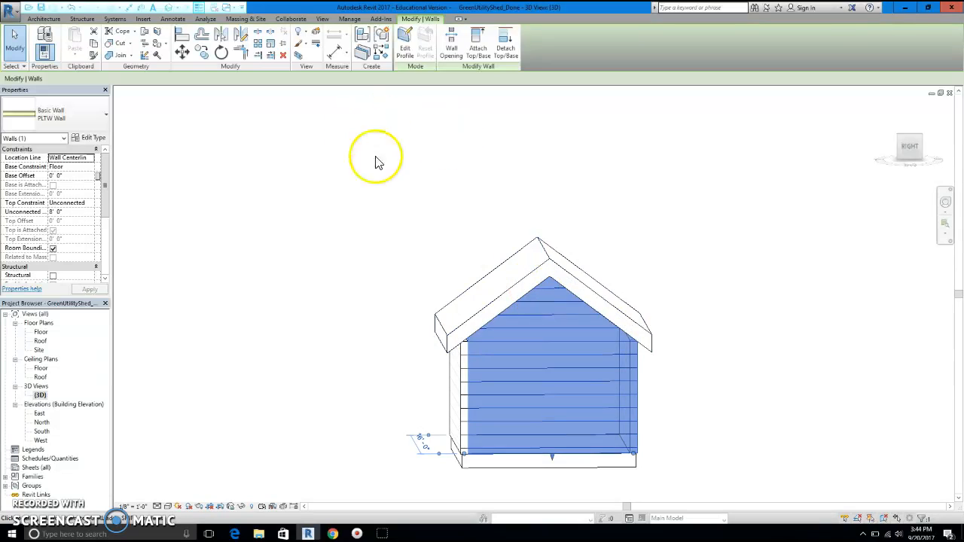
{"action": "key", "text": "Escape"}
{"action": "left_click_drag", "start_coordinate": [877, 161], "coordinate": [908, 158]}
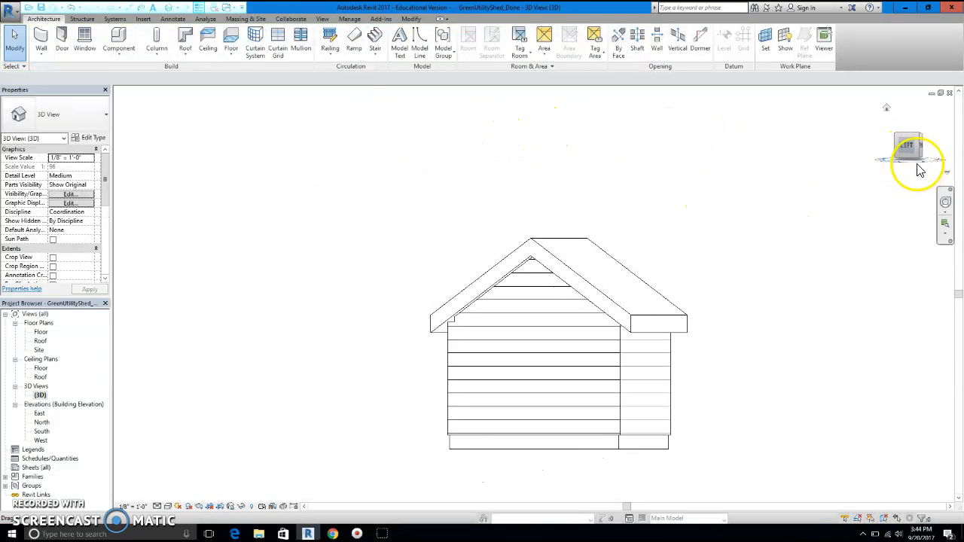